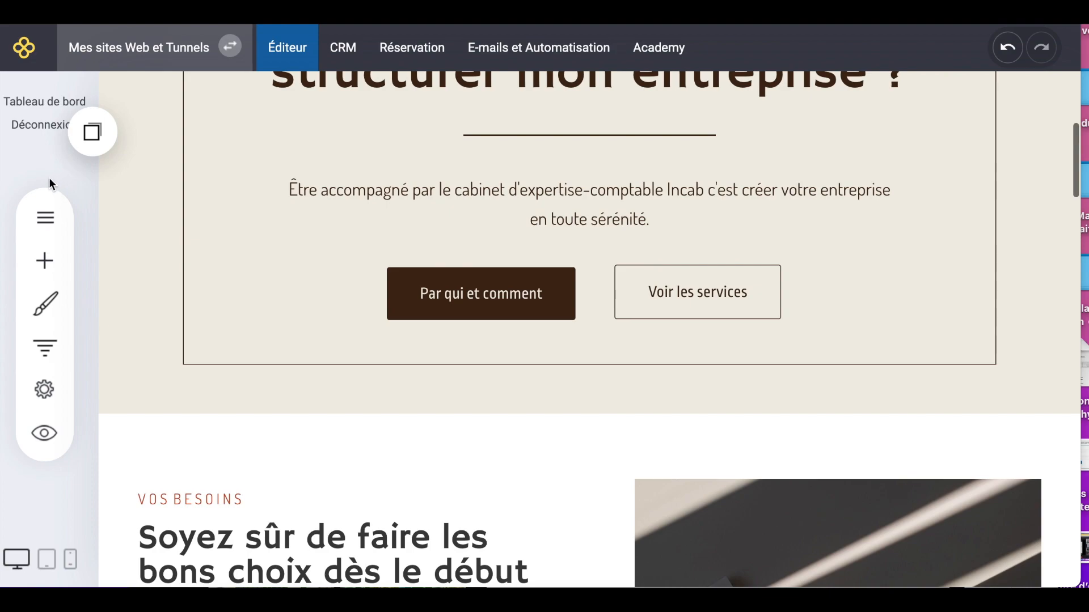
Add a new pop-up to the site from the webinar opt-in template with the laptop photo beside the form
{"action": "left_click", "coordinate": [50, 218]}
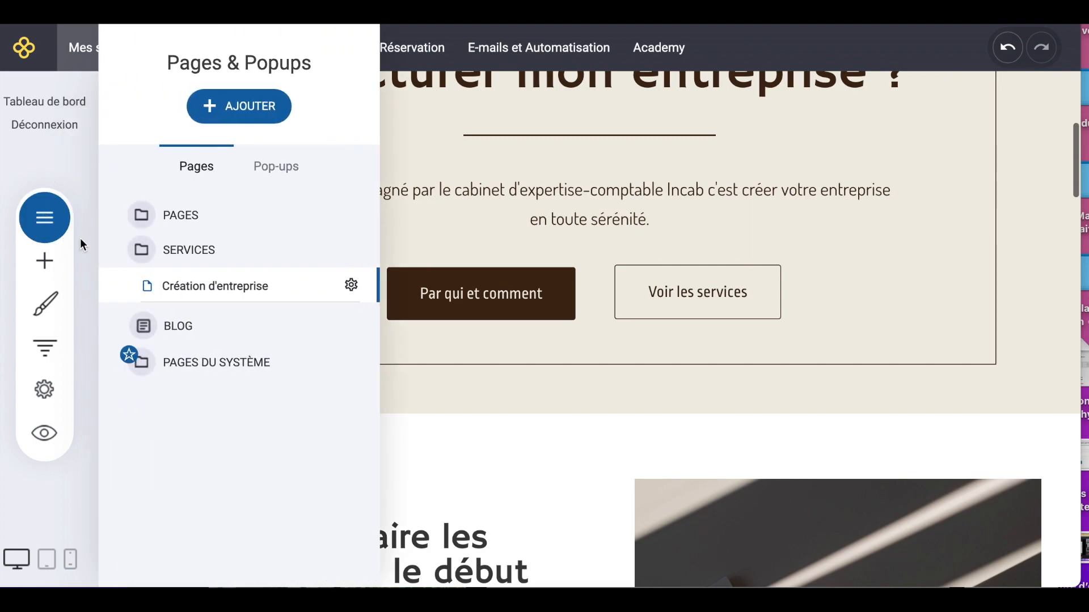
{"action": "left_click", "coordinate": [232, 108]}
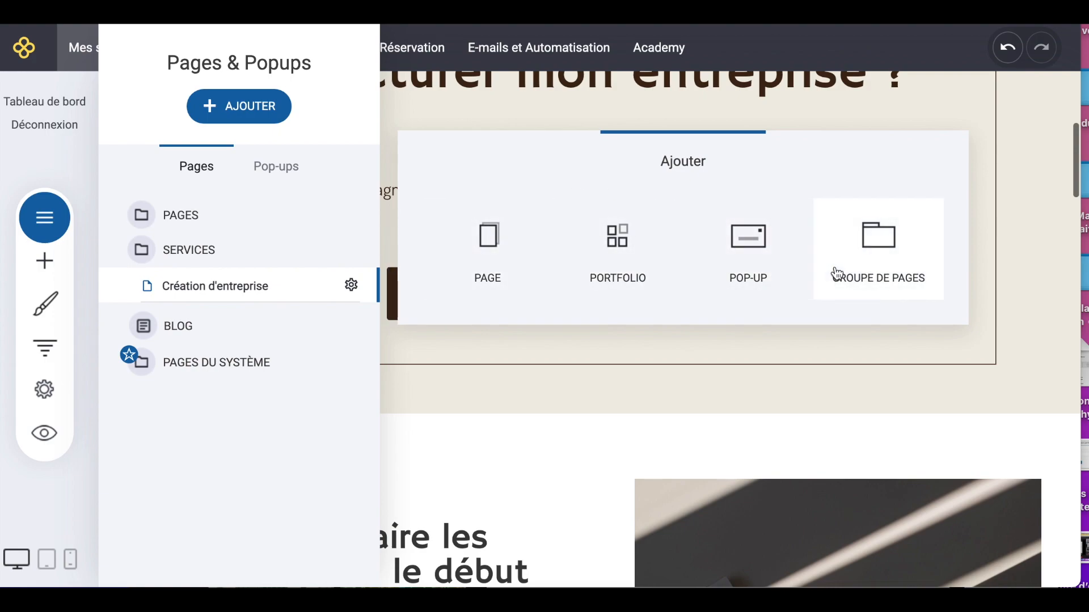
{"action": "left_click", "coordinate": [758, 265]}
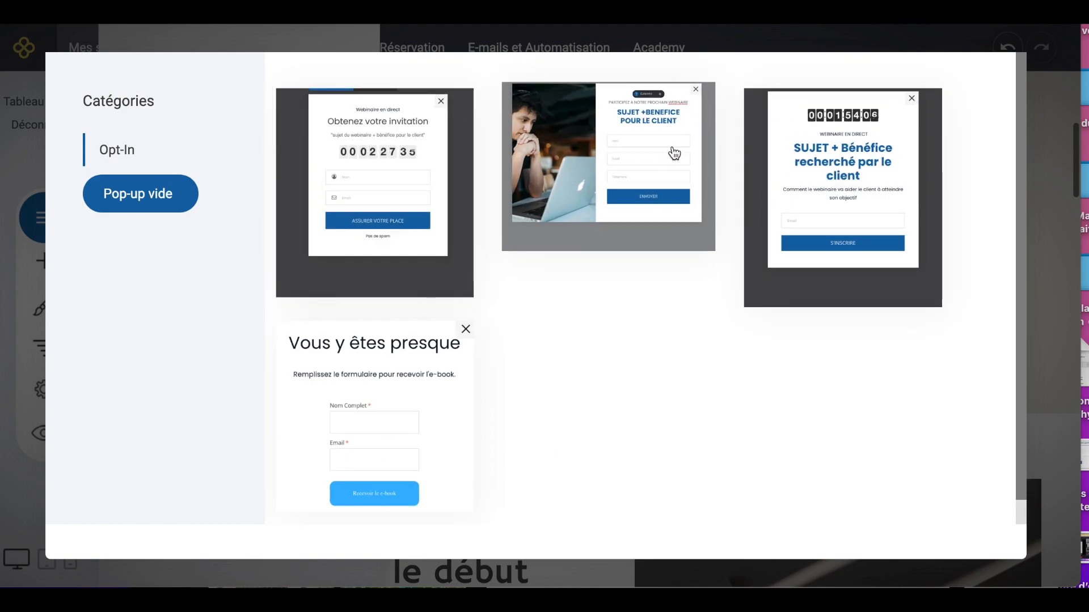
{"action": "left_click", "coordinate": [599, 183]}
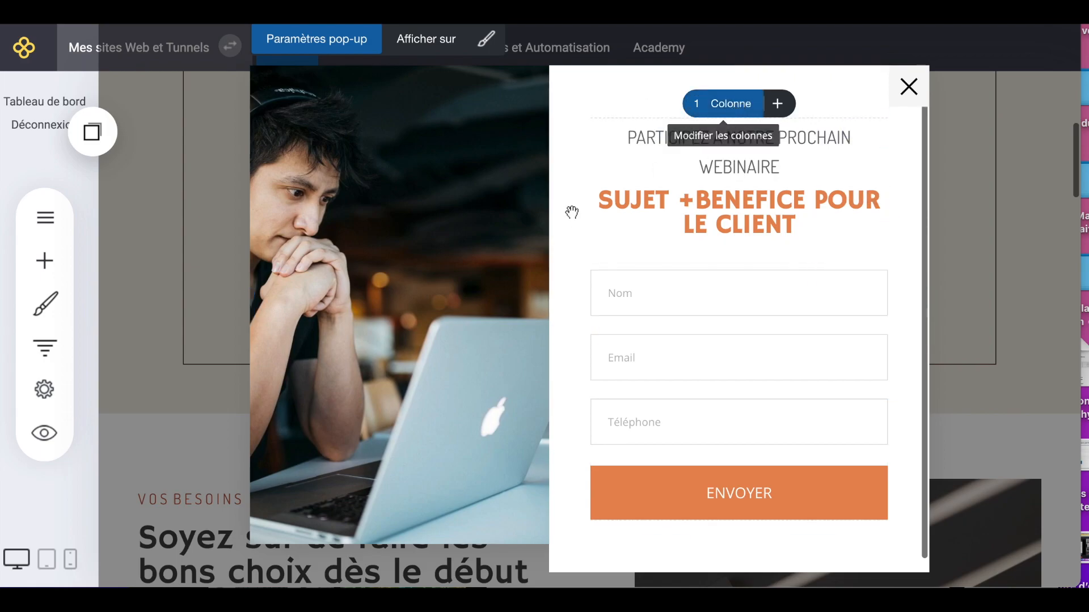
{"action": "left_click", "coordinate": [636, 135]}
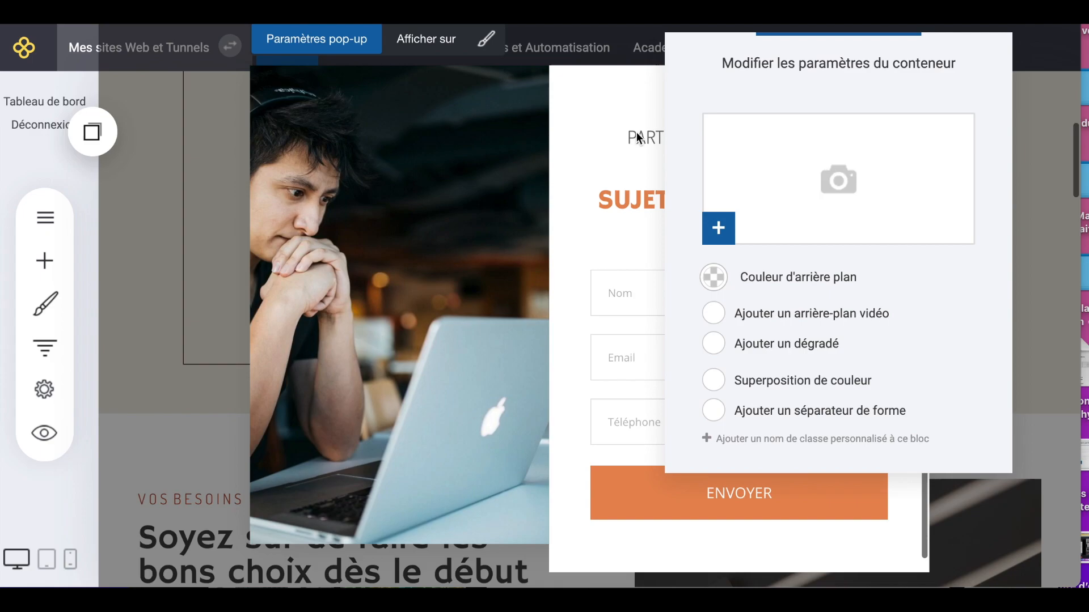
{"action": "left_click", "coordinate": [638, 136]}
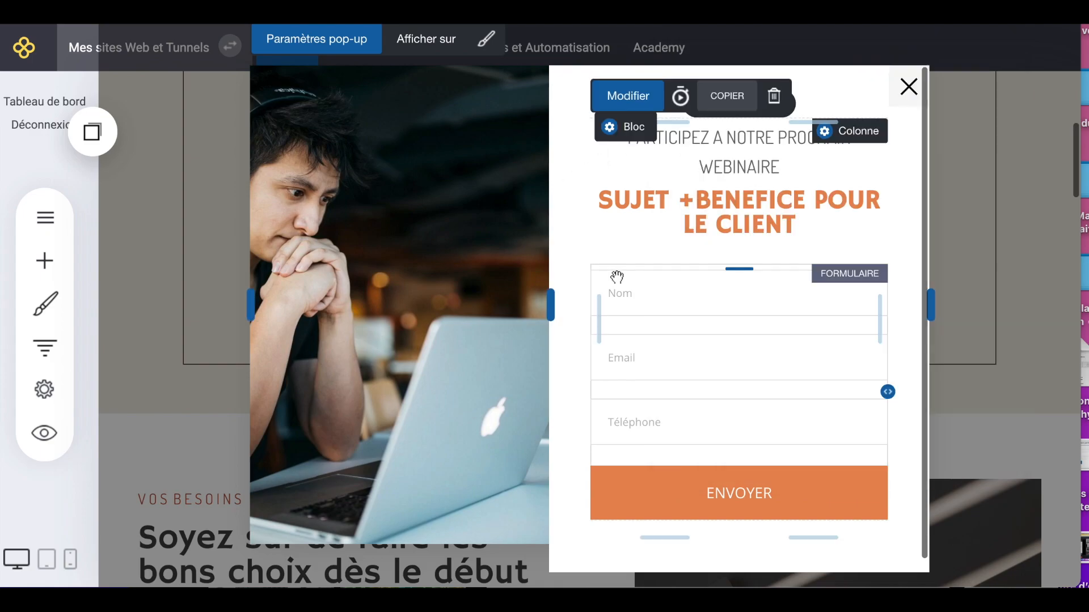
{"action": "left_click", "coordinate": [742, 145]}
{"action": "left_click_drag", "start_coordinate": [802, 165], "coordinate": [716, 141]}
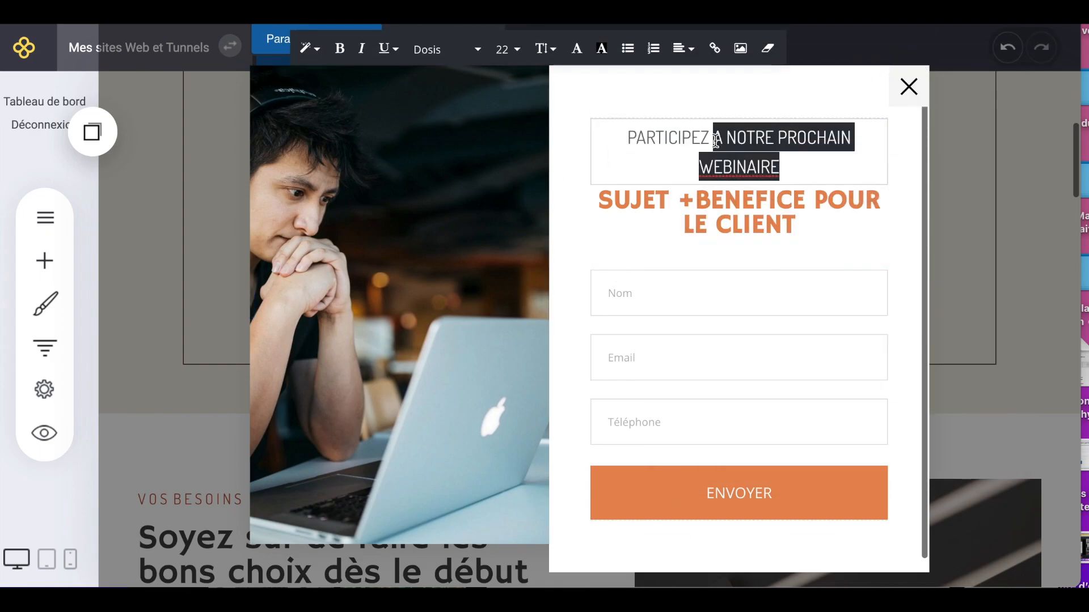
Replace the pop-up's orange heading with "Ne râtez pas notre newsletter"
{"action": "left_click", "coordinate": [740, 213]}
{"action": "left_click", "coordinate": [793, 223]}
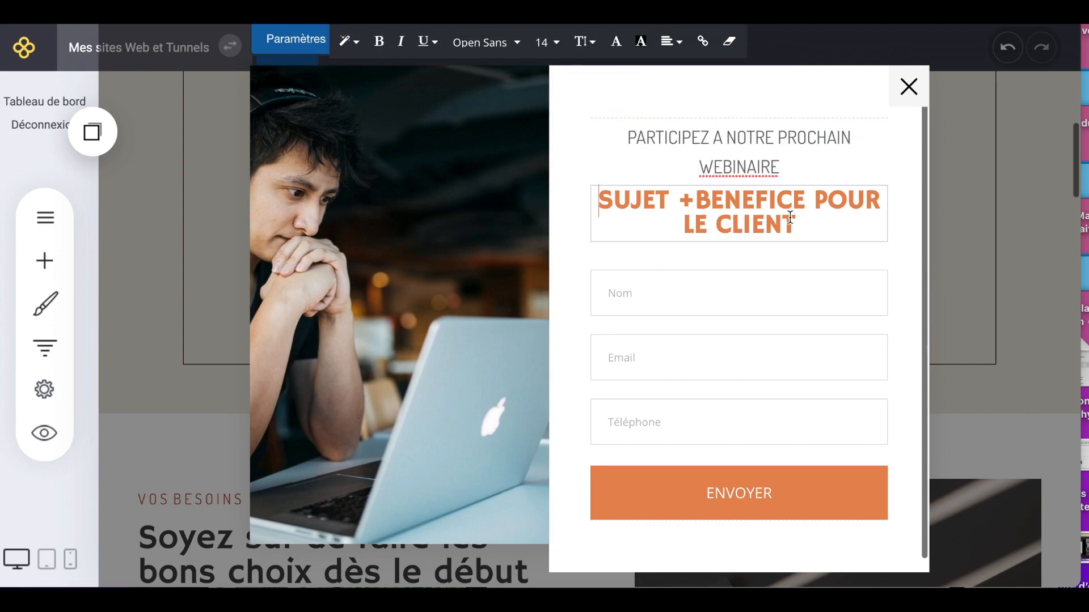
{"action": "left_click_drag", "start_coordinate": [805, 226], "coordinate": [623, 205]}
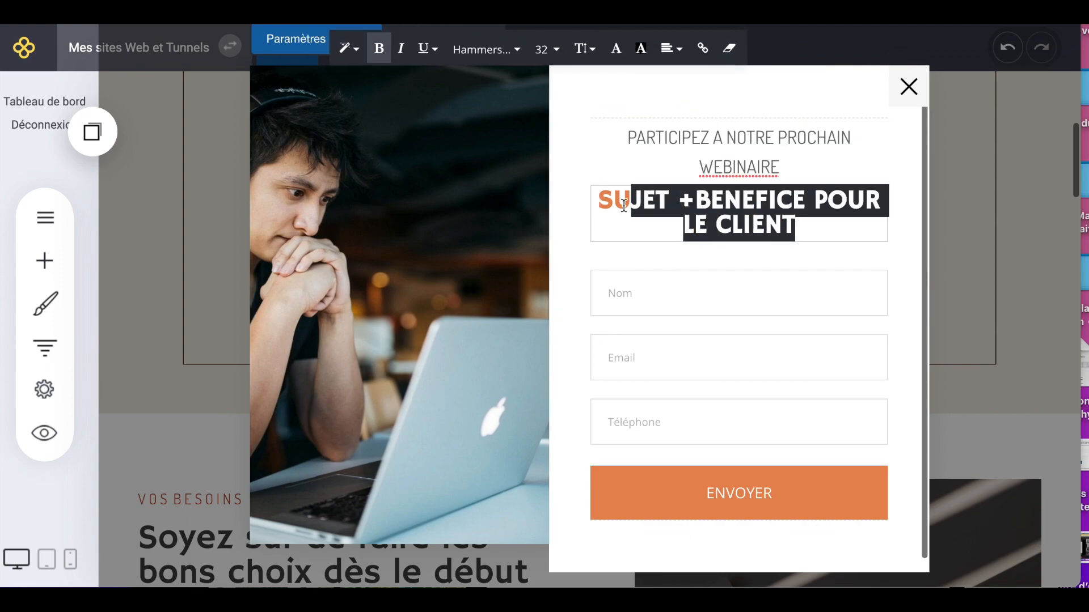
{"action": "key", "text": "BackSpace"}
{"action": "key", "text": "BackSpace"}
{"action": "key", "text": "BackSpace"}
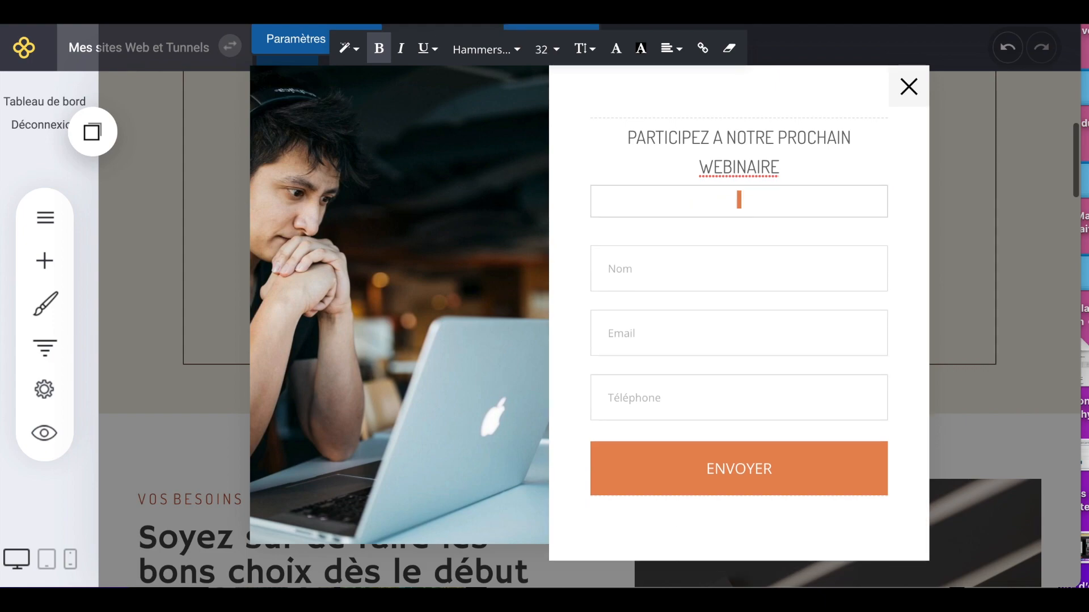
{"action": "key", "text": "BackSpace"}
{"action": "type", "text": "Ne ra"}
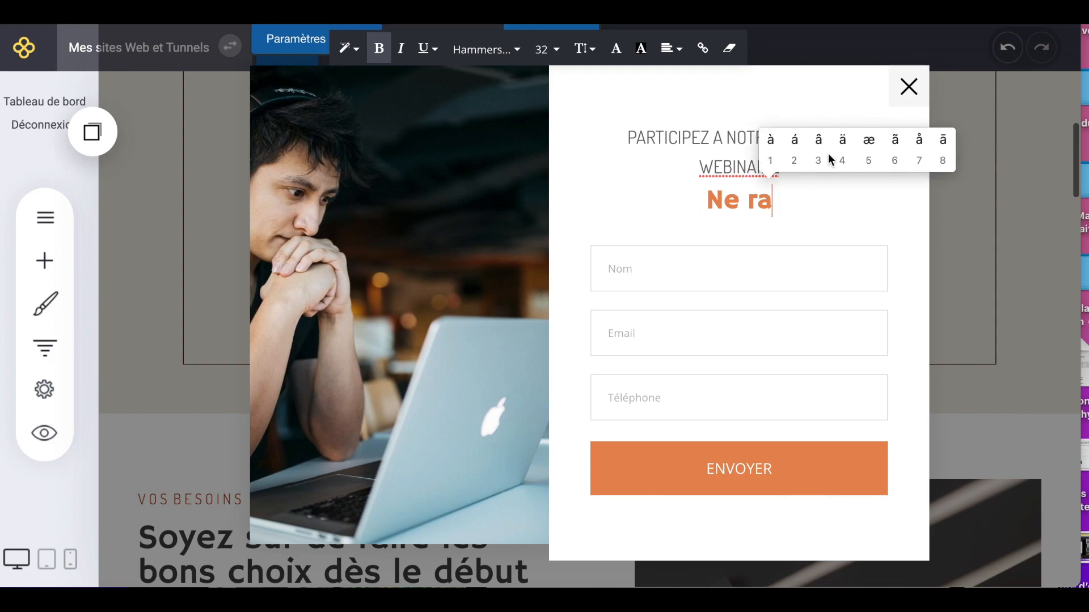
{"action": "left_click", "coordinate": [819, 139]}
{"action": "type", "text": "tez pas notre newsletter"}
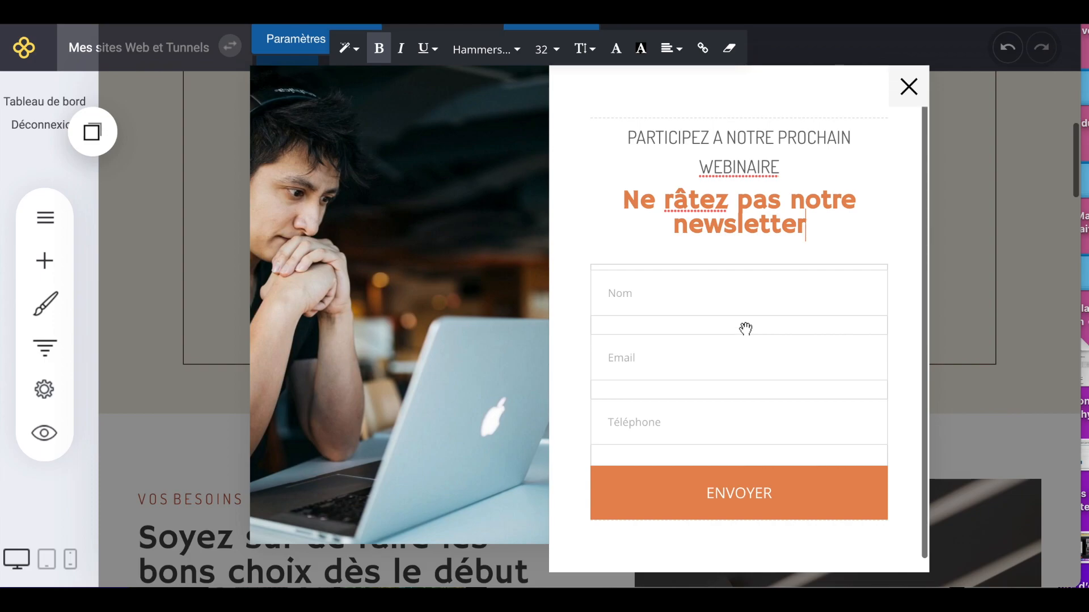
Delete the webinar invitation text above the pop-up's heading
{"action": "left_click", "coordinate": [731, 159]}
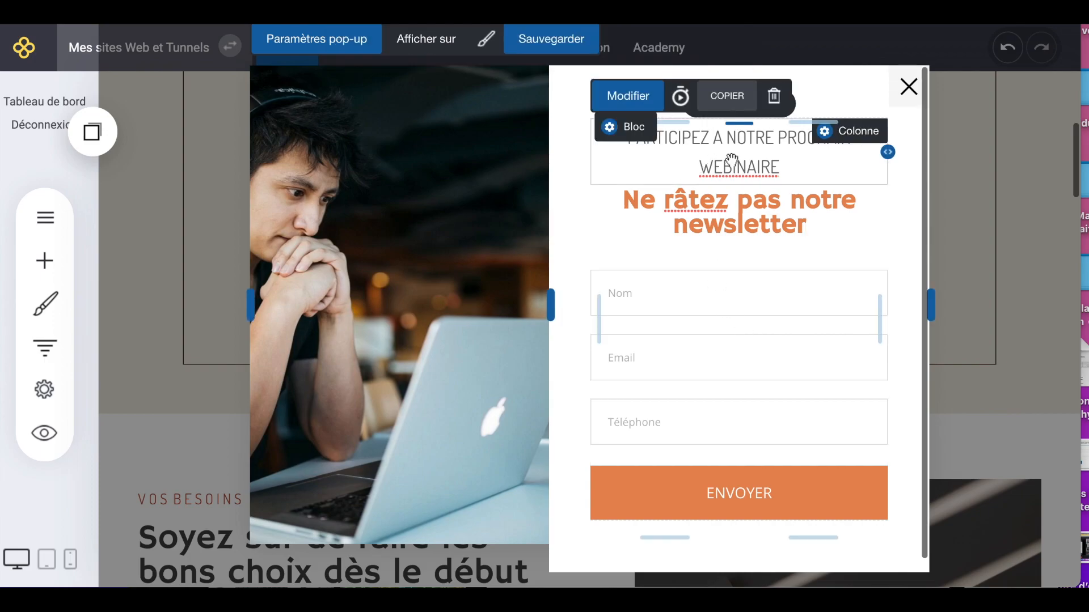
{"action": "left_click", "coordinate": [774, 96]}
{"action": "left_click", "coordinate": [602, 332]}
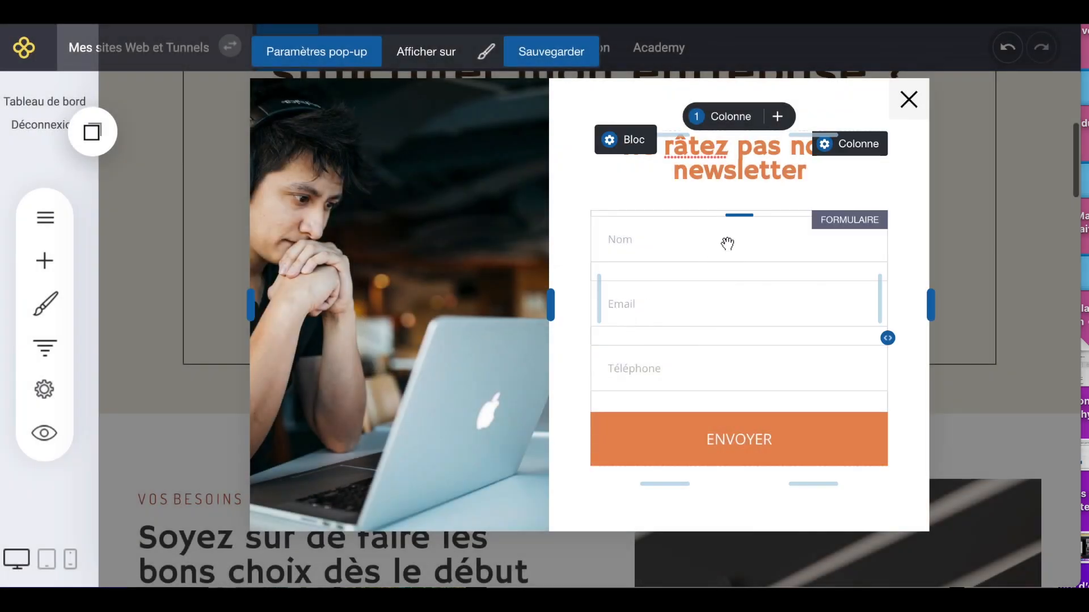
Remove the Téléphone and Nom fields from the pop-up's template form
{"action": "left_click", "coordinate": [716, 276]}
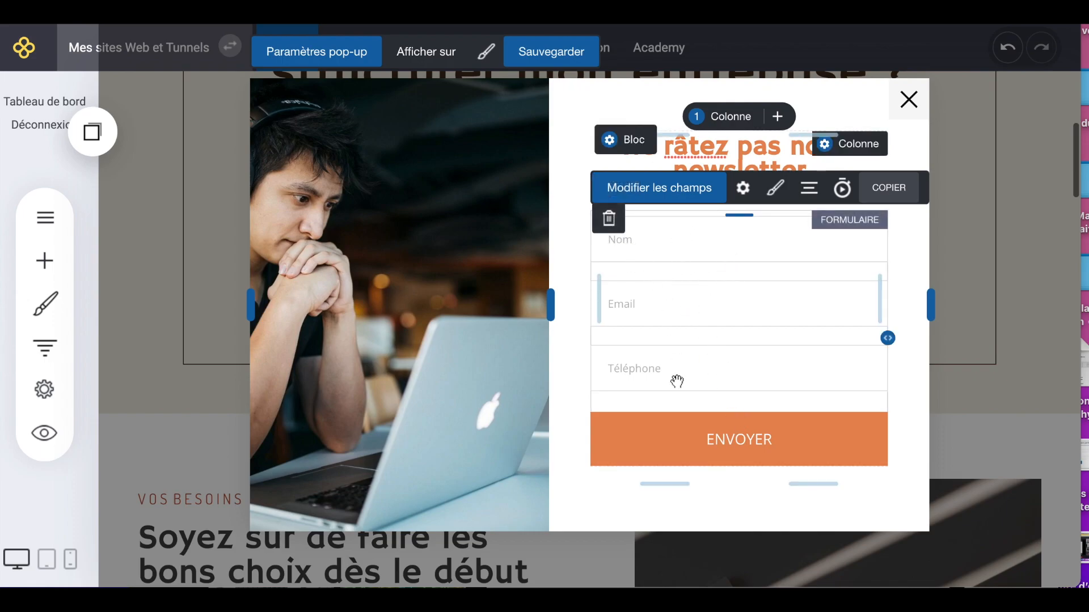
{"action": "left_click", "coordinate": [674, 197]}
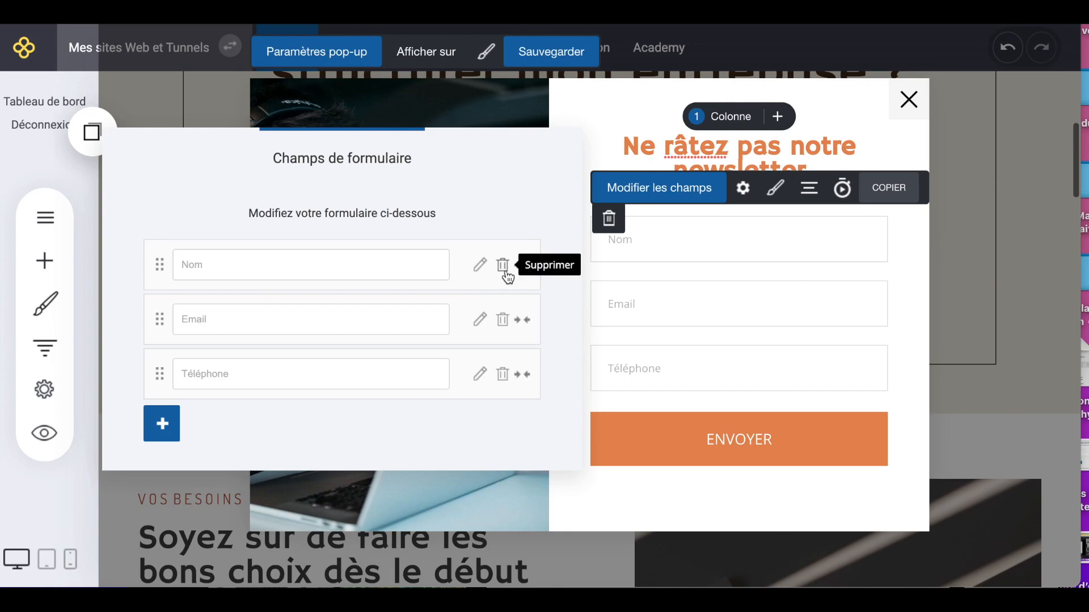
{"action": "left_click", "coordinate": [502, 374]}
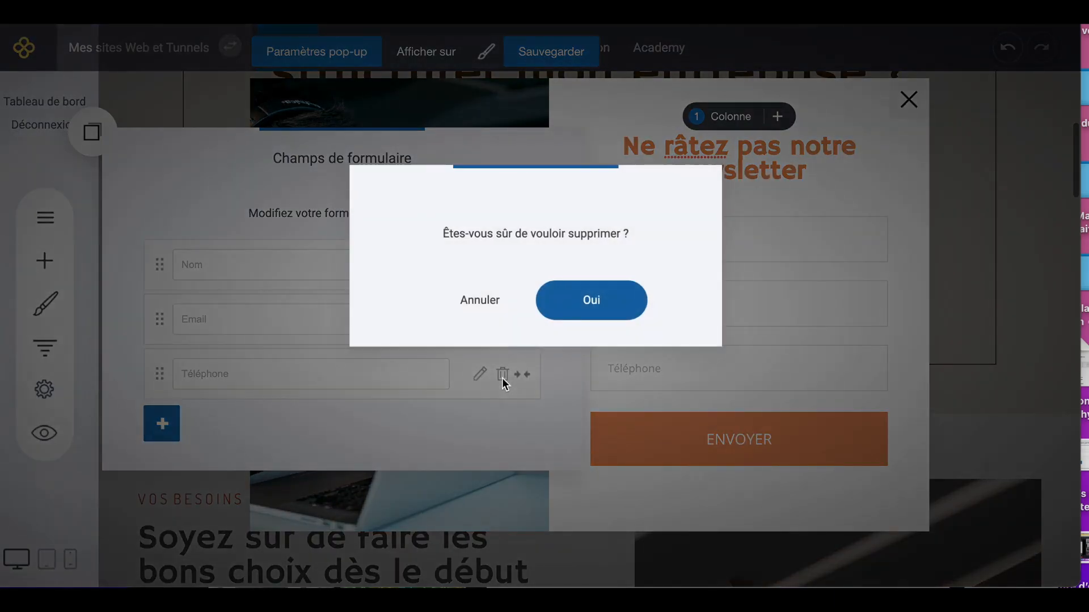
{"action": "left_click", "coordinate": [589, 301]}
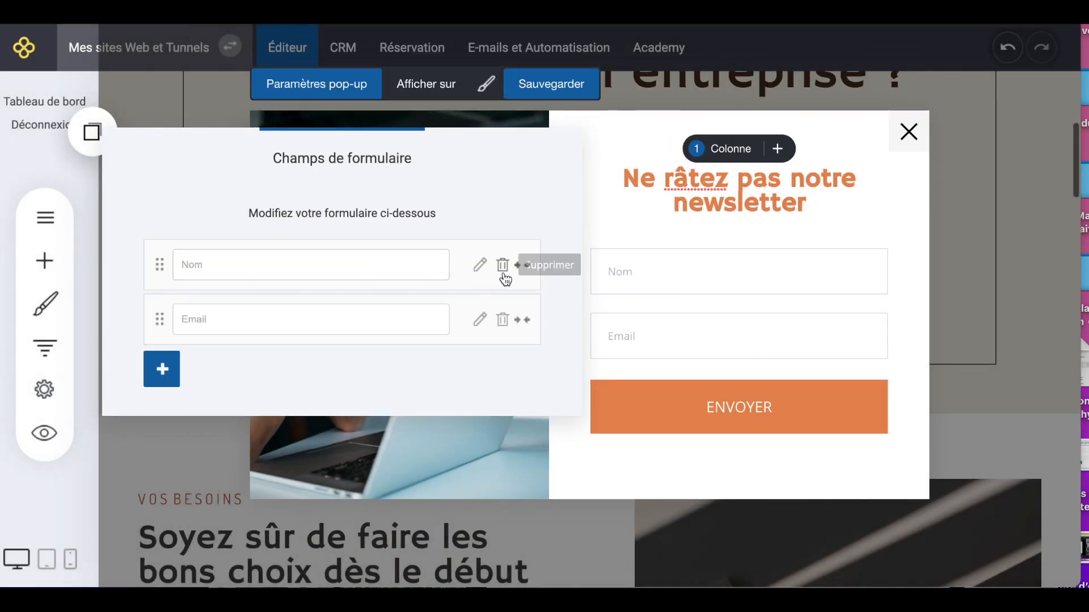
{"action": "left_click", "coordinate": [503, 266]}
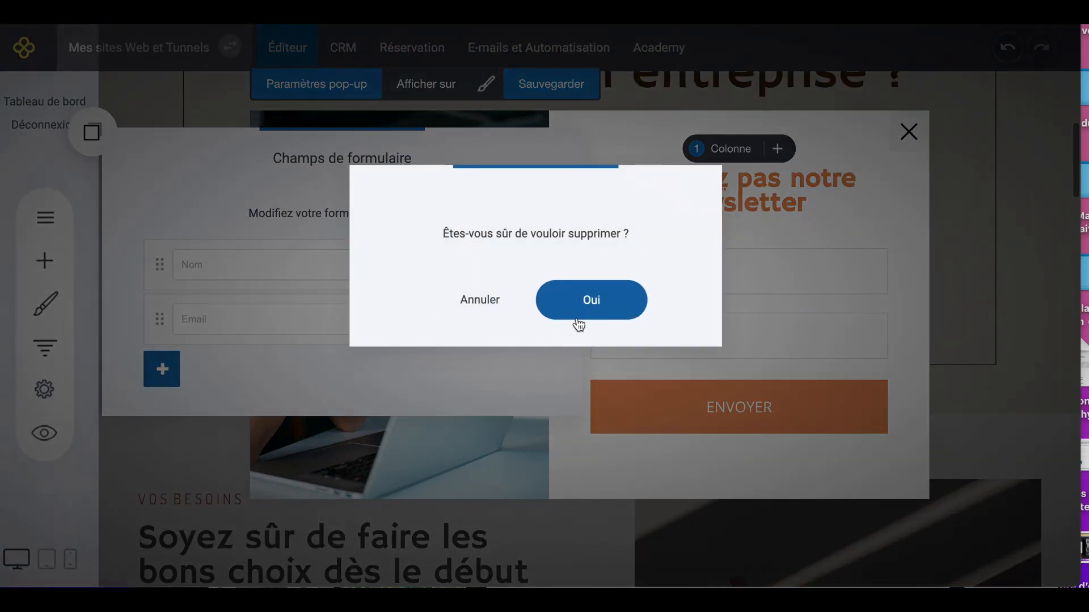
{"action": "left_click", "coordinate": [581, 303]}
Delete the template form from the pop-up and place a new Formulaire widget below the heading
{"action": "left_click", "coordinate": [728, 290]}
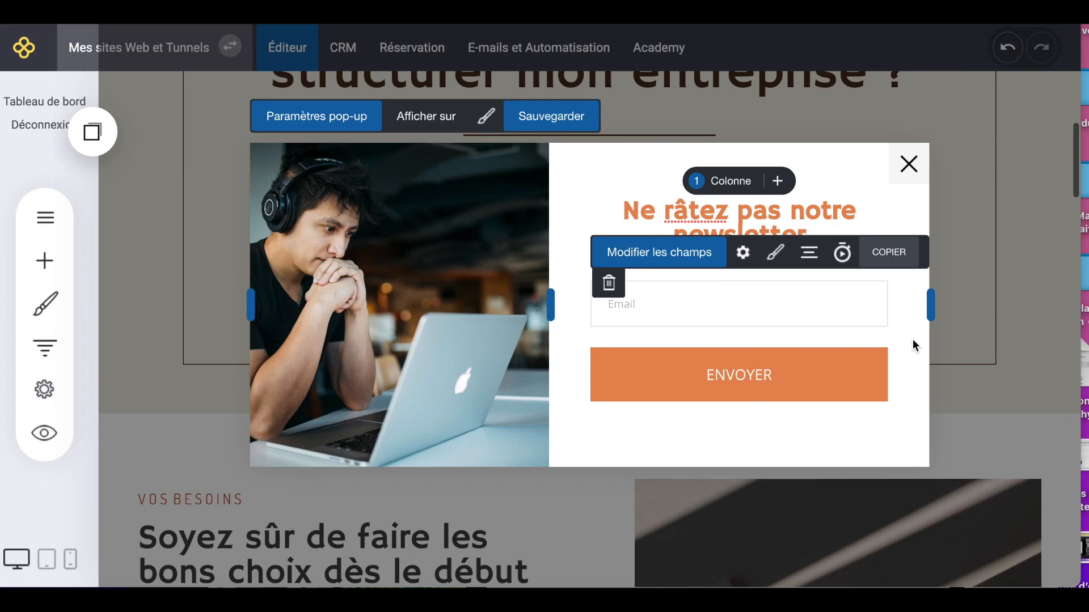
{"action": "left_click", "coordinate": [614, 292]}
{"action": "left_click", "coordinate": [589, 332]}
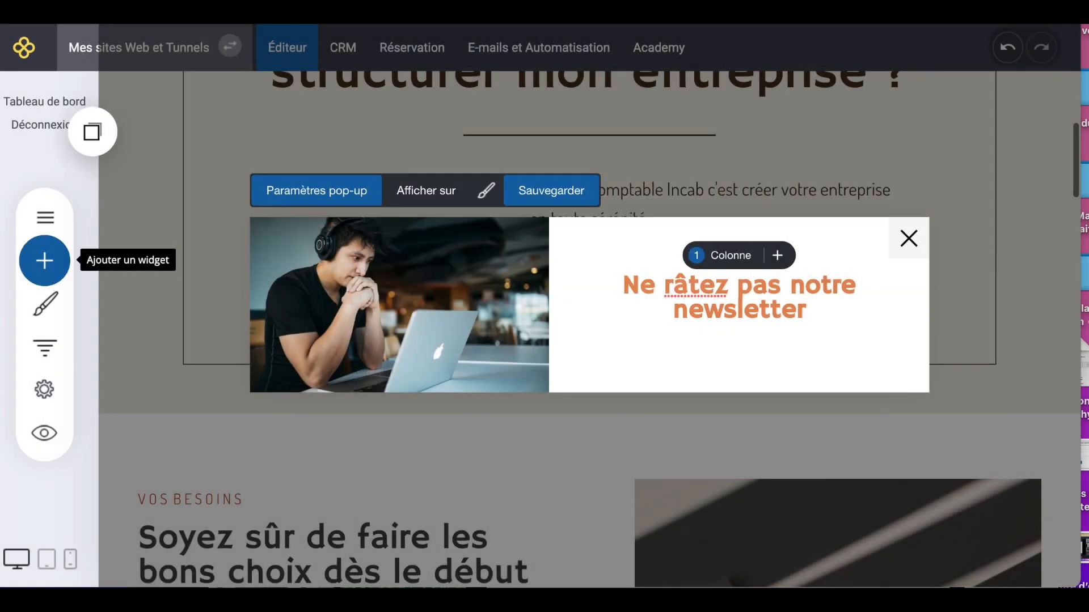
{"action": "left_click", "coordinate": [44, 260]}
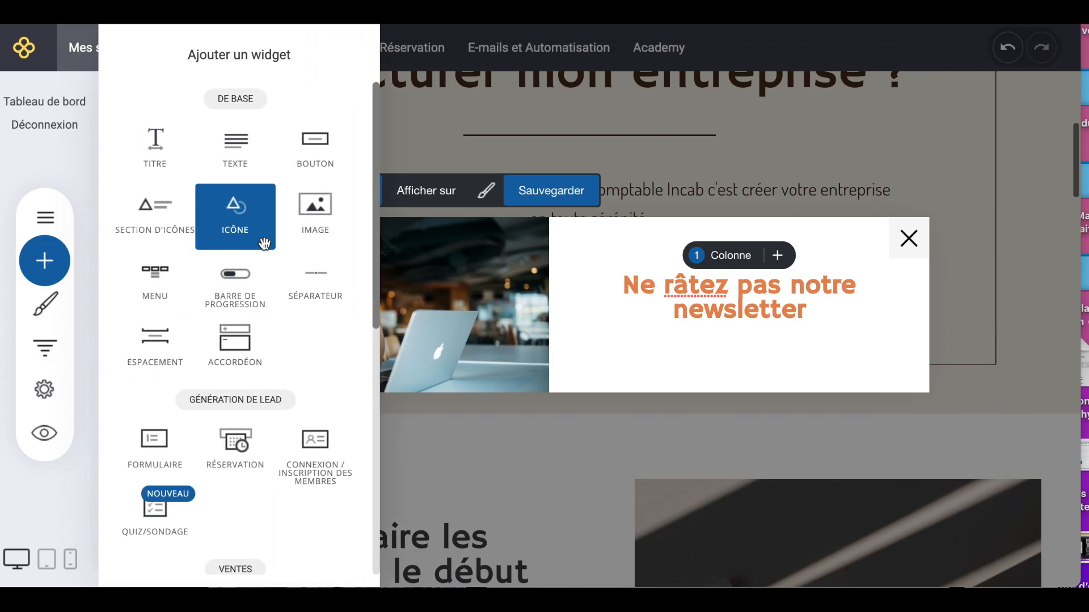
{"action": "scroll", "coordinate": [235, 366], "scroll_direction": "down", "scroll_amount": 3}
{"action": "left_click_drag", "start_coordinate": [154, 309], "coordinate": [716, 332]}
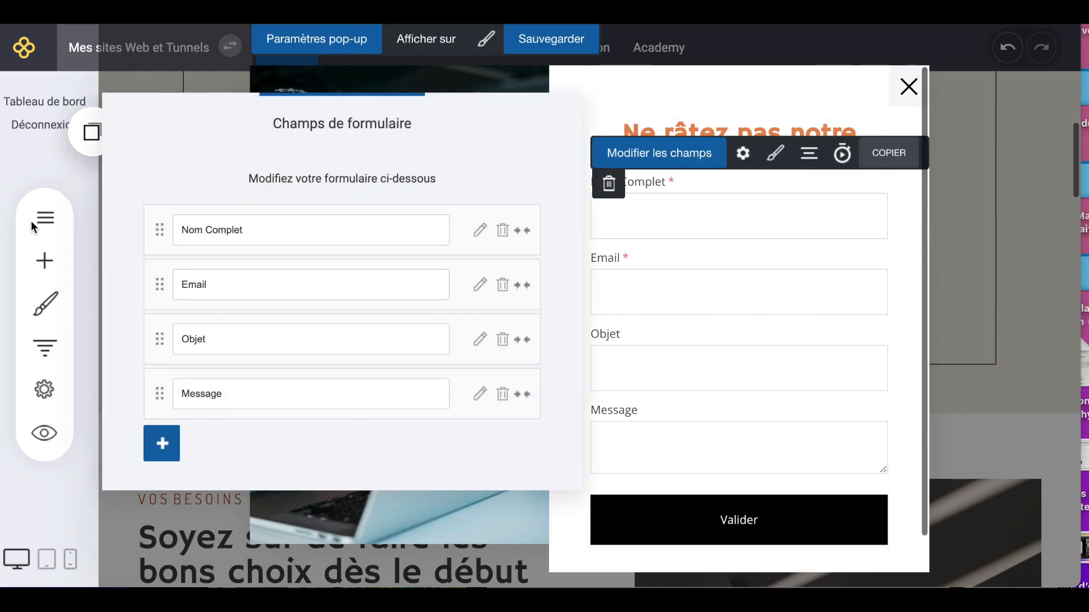
Delete the Nom Complet, Objet and Message fields from the new form, keeping only Email
{"action": "left_click", "coordinate": [45, 263]}
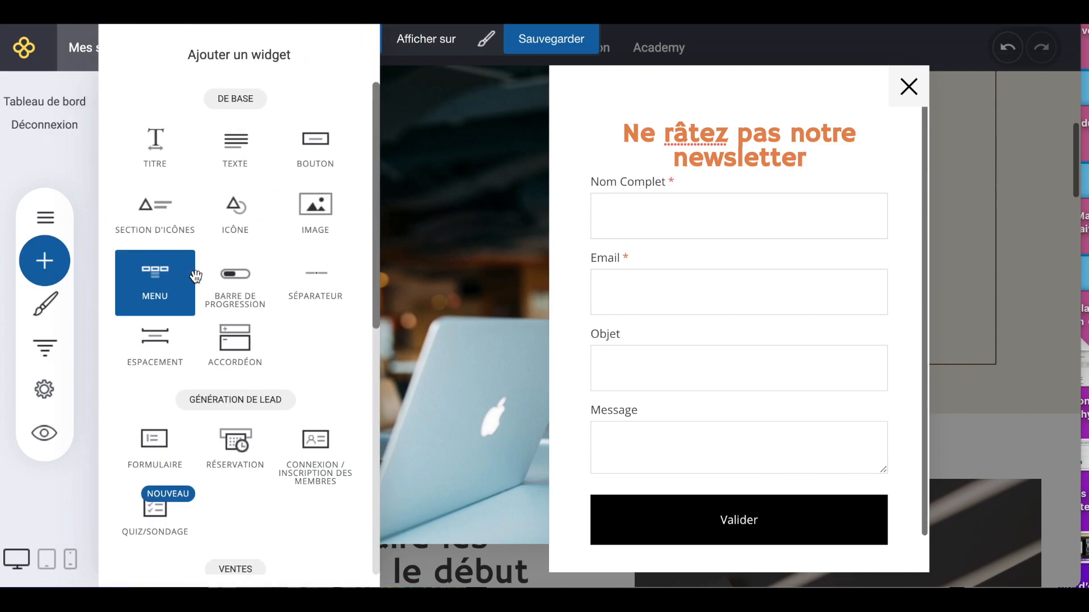
{"action": "left_click", "coordinate": [671, 328]}
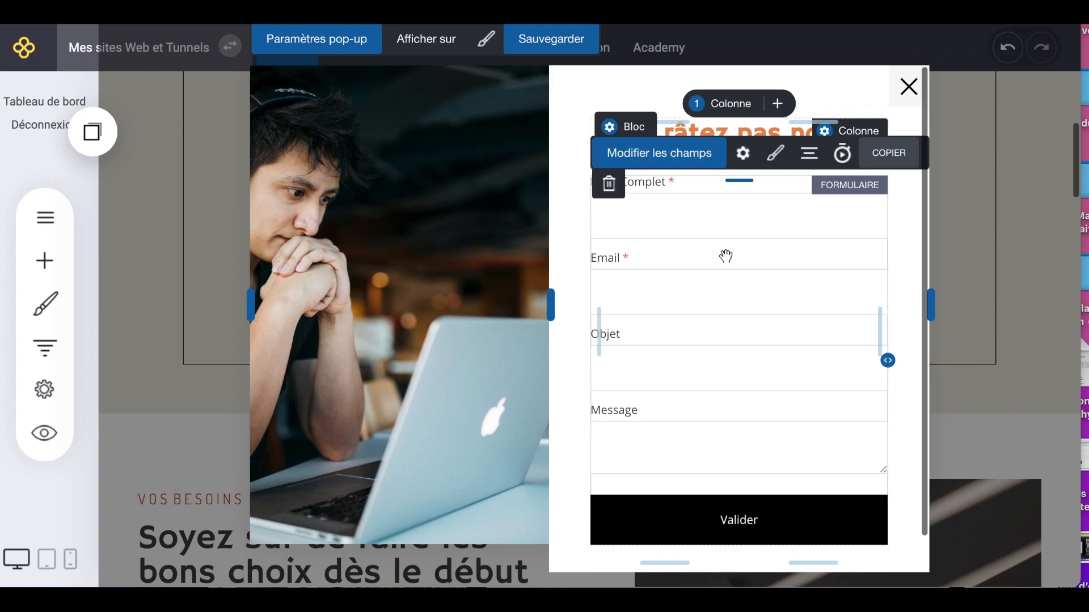
{"action": "left_click", "coordinate": [651, 154]}
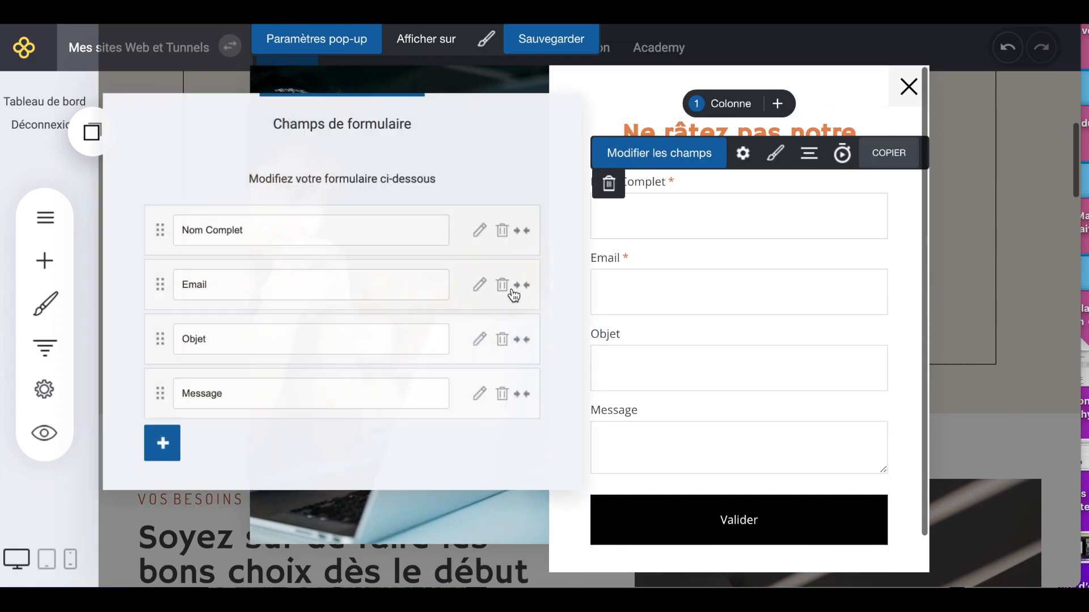
{"action": "left_click", "coordinate": [504, 231]}
{"action": "left_click", "coordinate": [604, 300]}
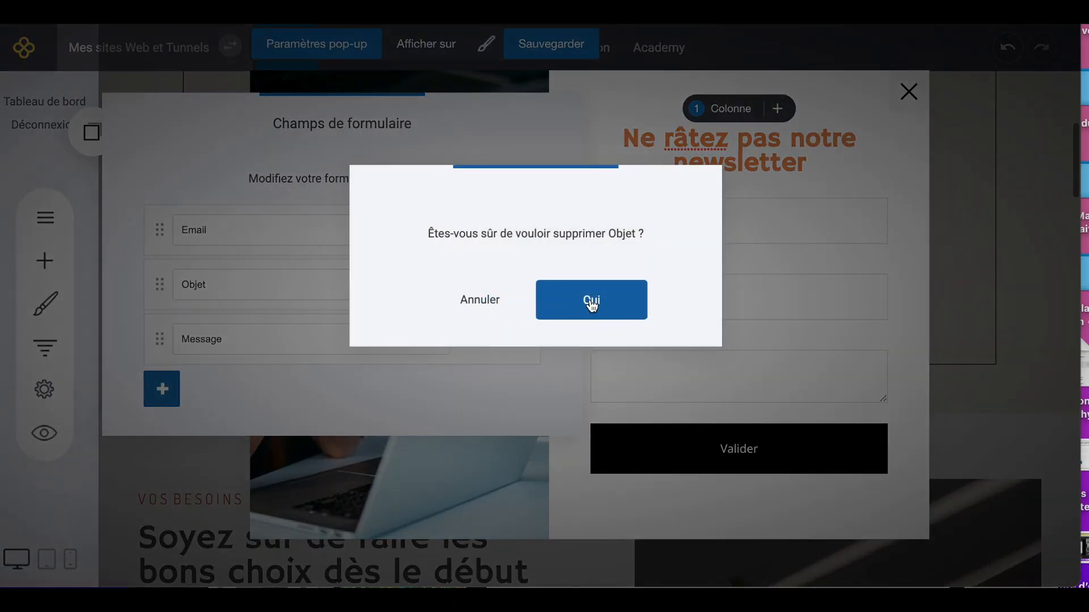
{"action": "left_click", "coordinate": [595, 301]}
{"action": "left_click", "coordinate": [503, 288]}
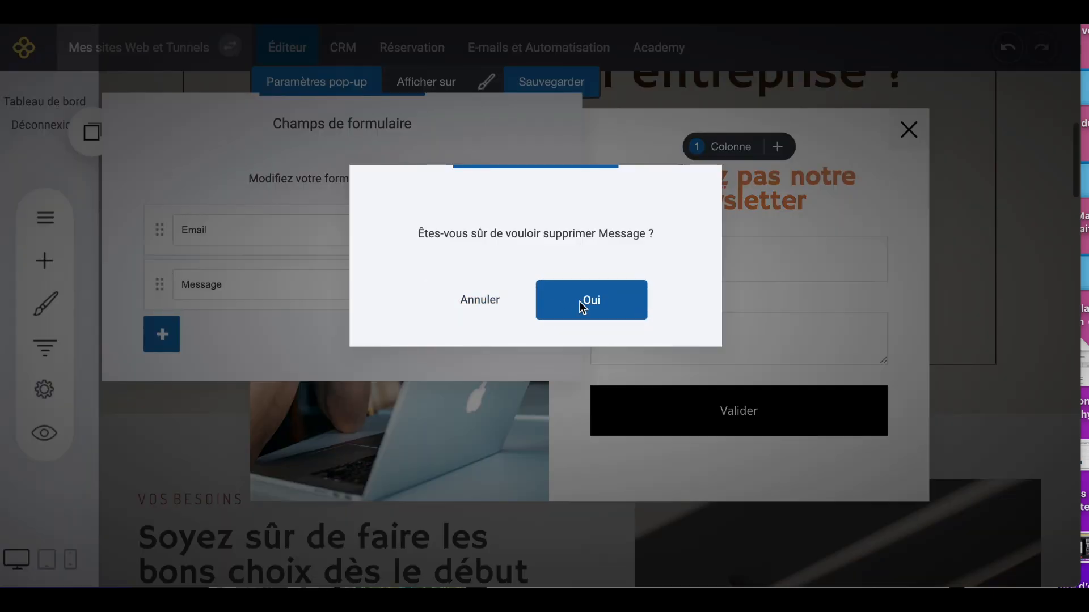
{"action": "left_click", "coordinate": [579, 301]}
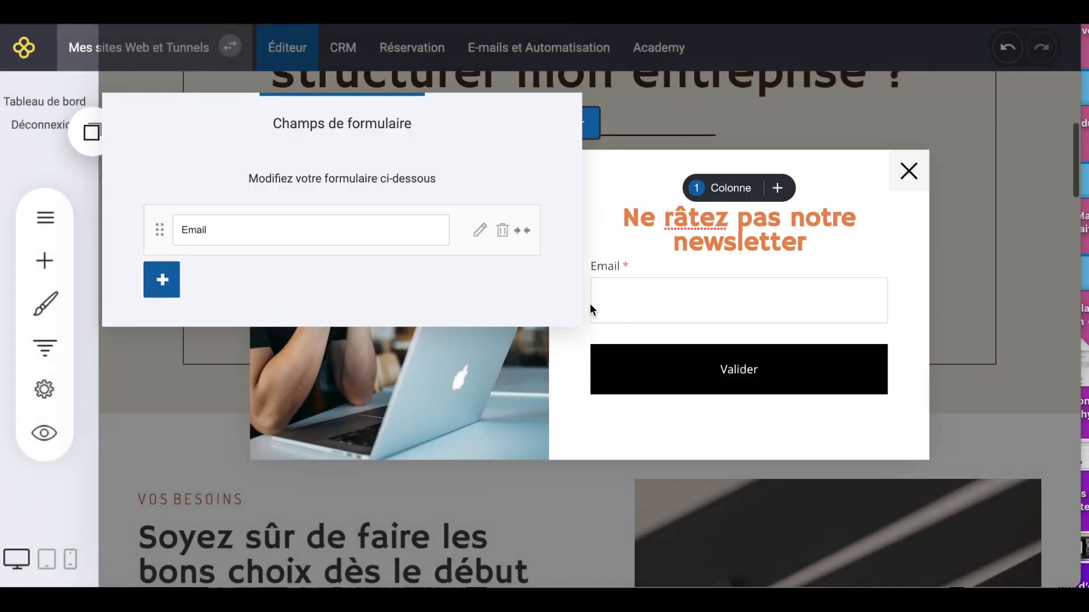
{"action": "left_click", "coordinate": [794, 306]}
Set the form button's colour and border colour to the brick-red global colour C05131
{"action": "left_click", "coordinate": [684, 314]}
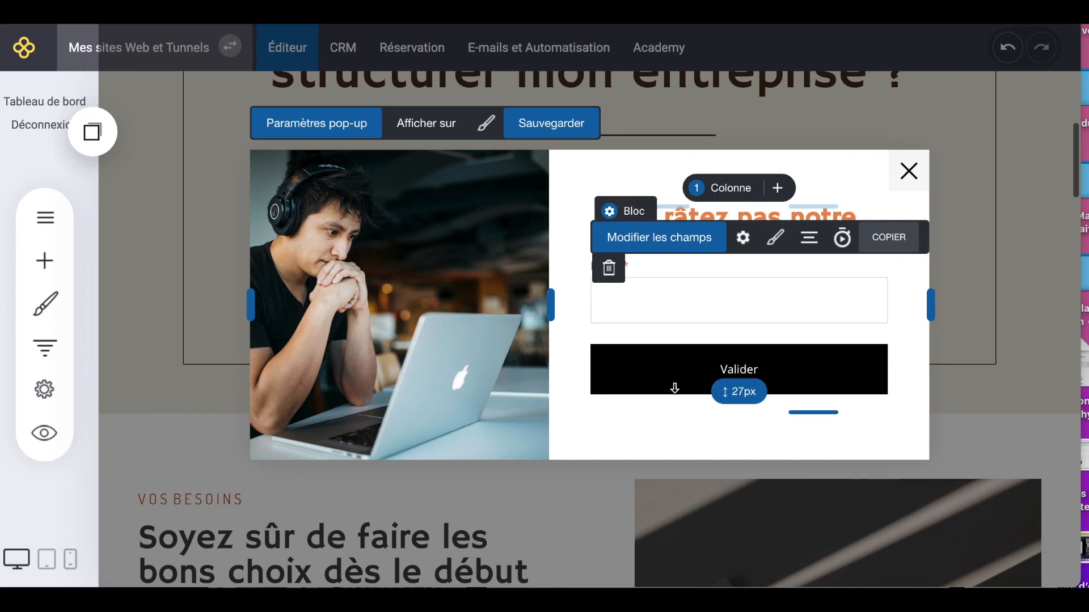
{"action": "left_click", "coordinate": [774, 237]}
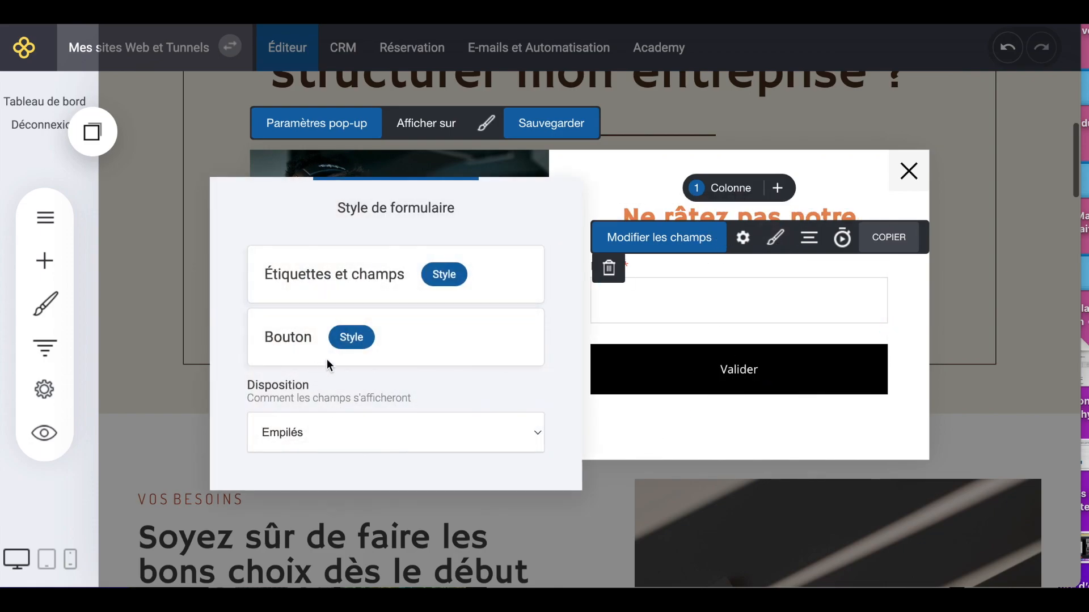
{"action": "left_click", "coordinate": [352, 337]}
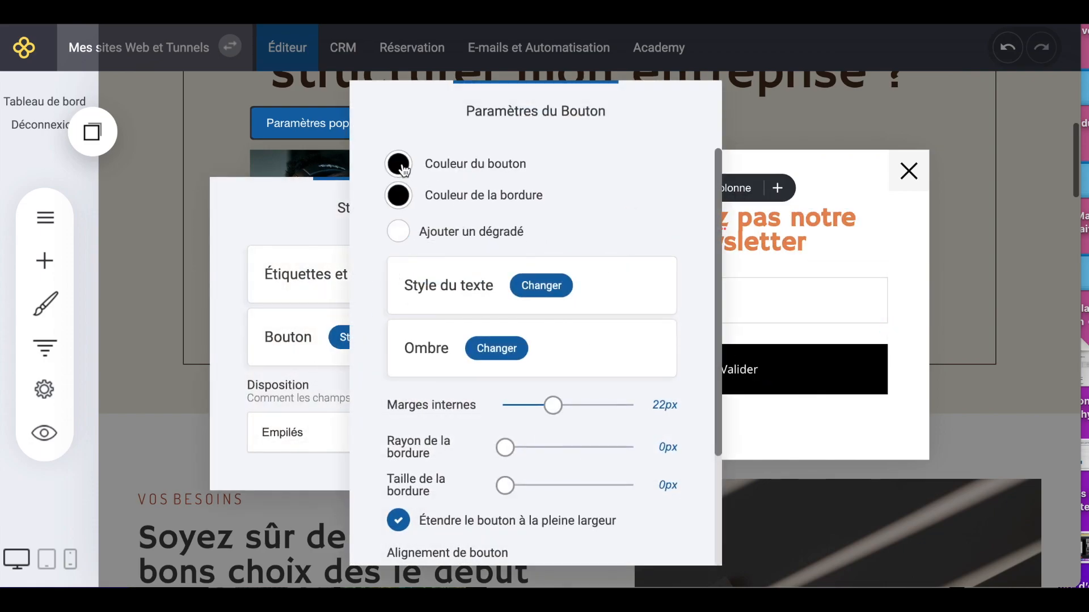
{"action": "left_click", "coordinate": [398, 164]}
{"action": "left_click", "coordinate": [517, 426]}
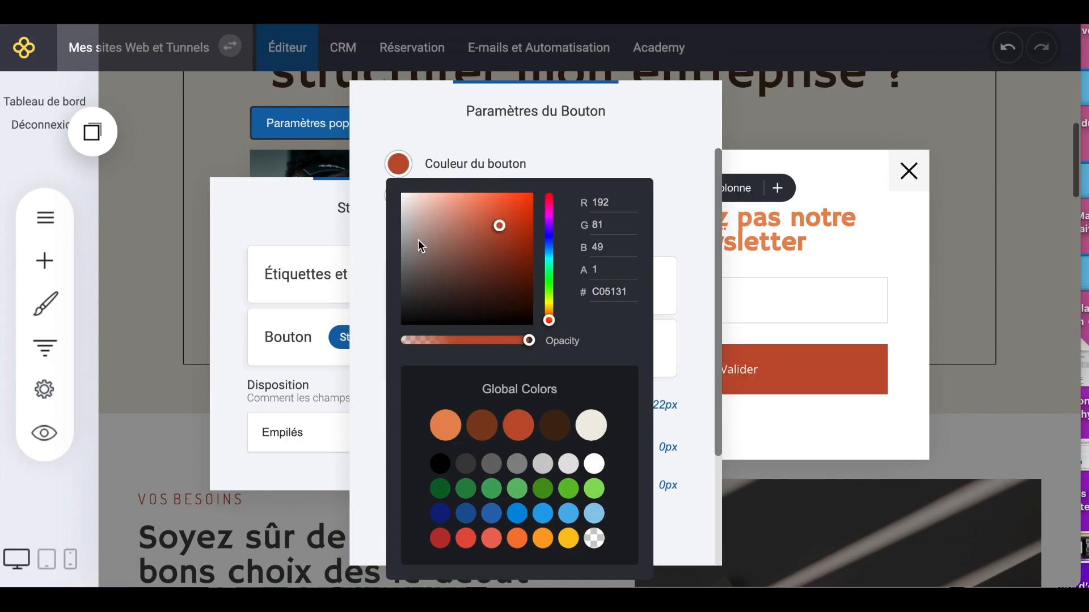
{"action": "left_click", "coordinate": [466, 142]}
{"action": "left_click", "coordinate": [404, 196]}
{"action": "left_click", "coordinate": [532, 438]}
{"action": "left_click", "coordinate": [374, 266]}
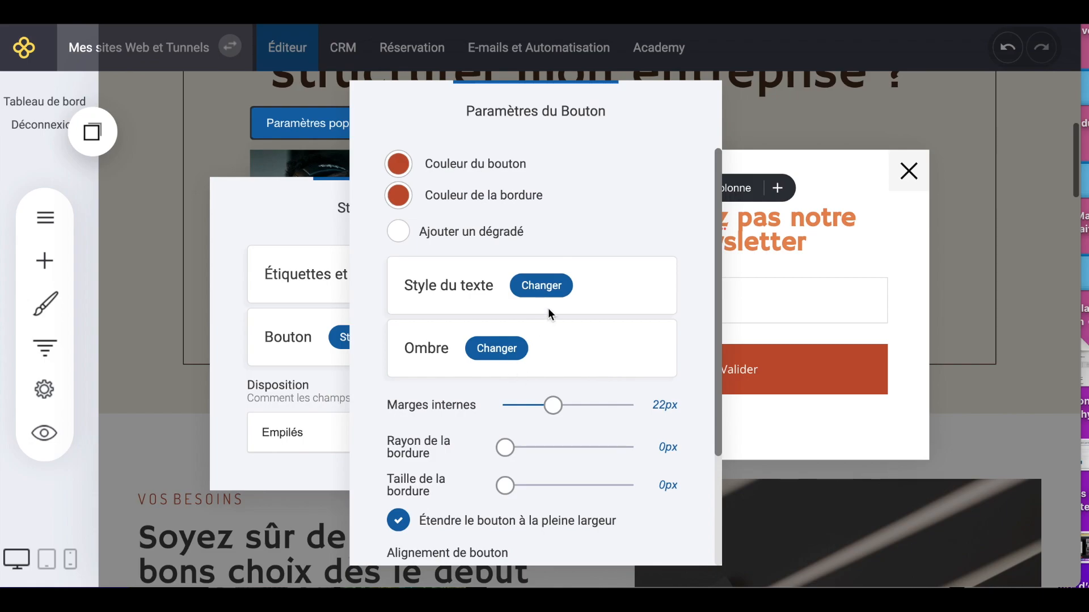
Set the form button's text to the Dosis font at 18 px and close the form's style settings
{"action": "left_click", "coordinate": [546, 285]}
{"action": "left_click", "coordinate": [675, 262]}
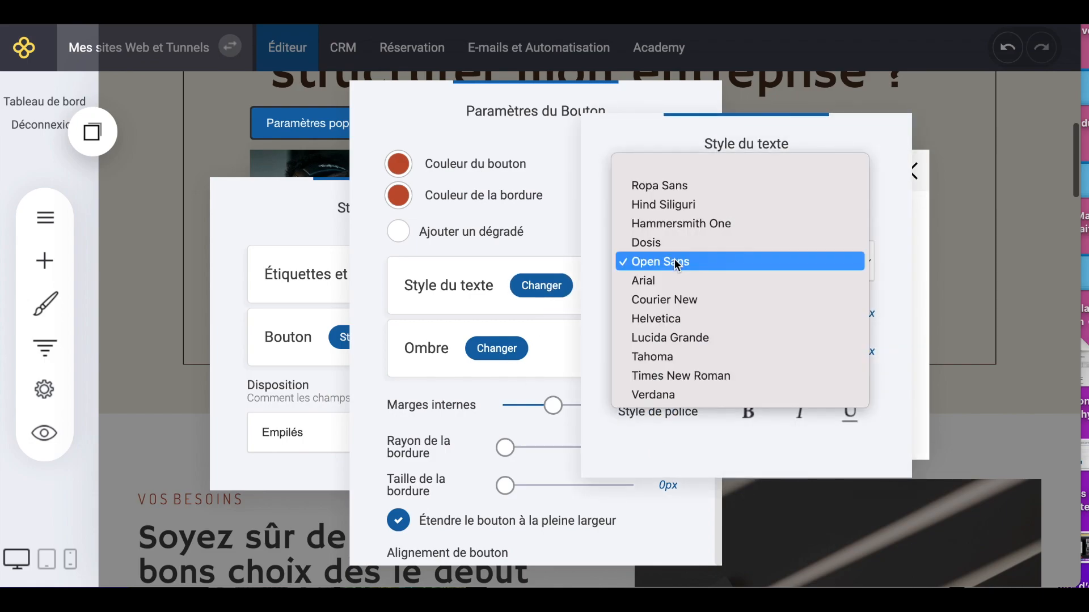
{"action": "left_click", "coordinate": [676, 243]}
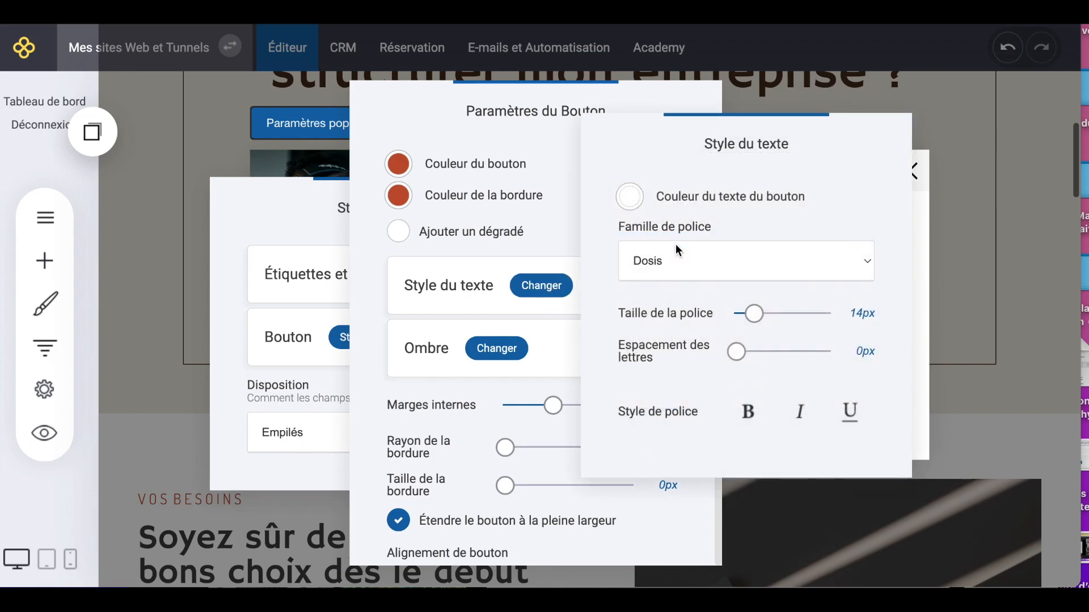
{"action": "left_click_drag", "start_coordinate": [754, 313], "coordinate": [760, 313]}
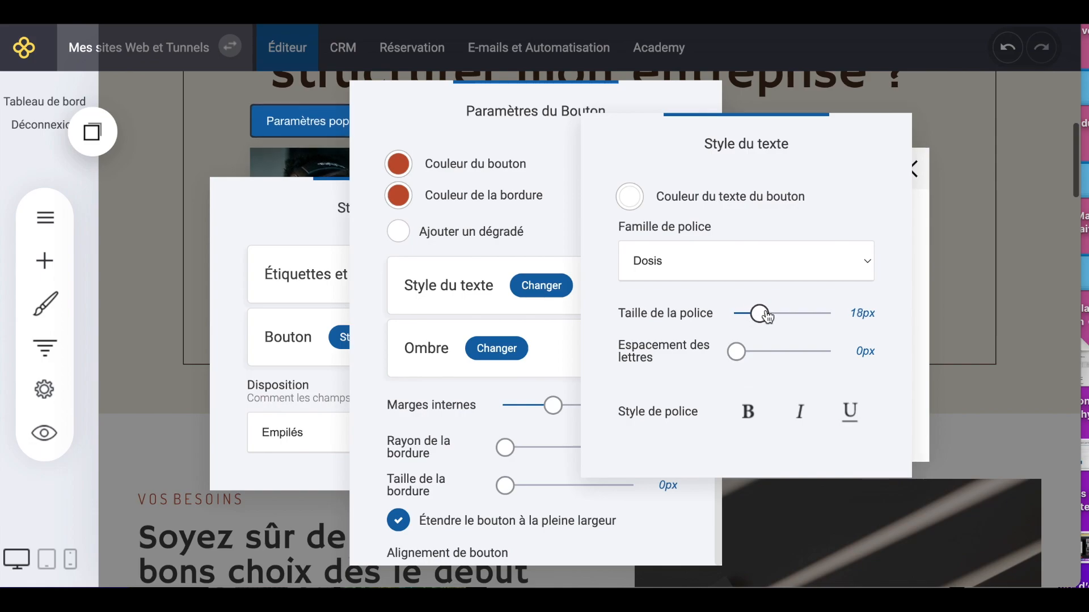
{"action": "left_click", "coordinate": [1015, 171]}
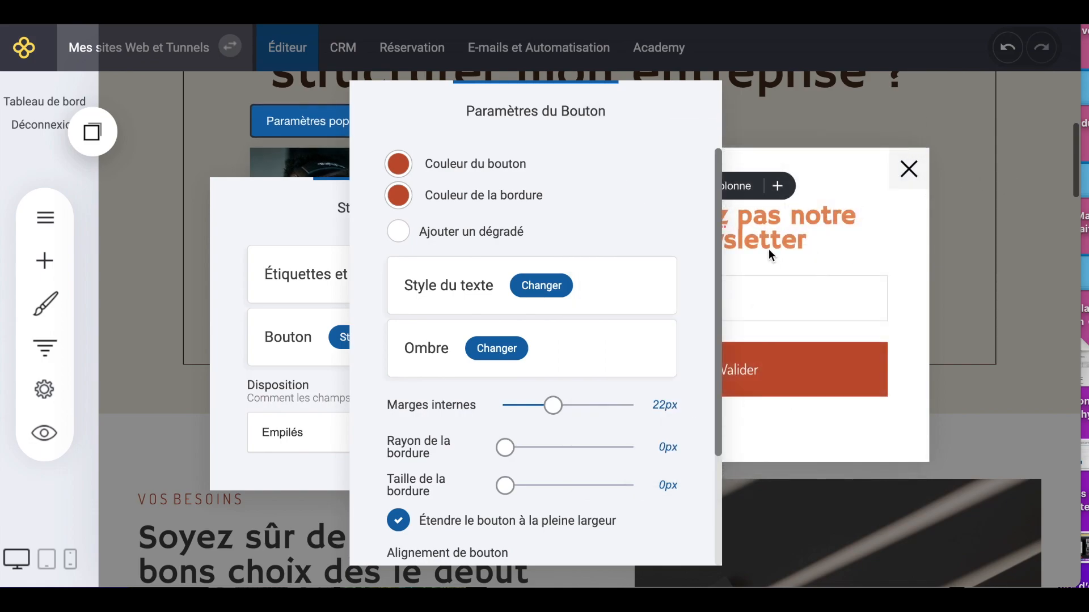
{"action": "left_click", "coordinate": [768, 250]}
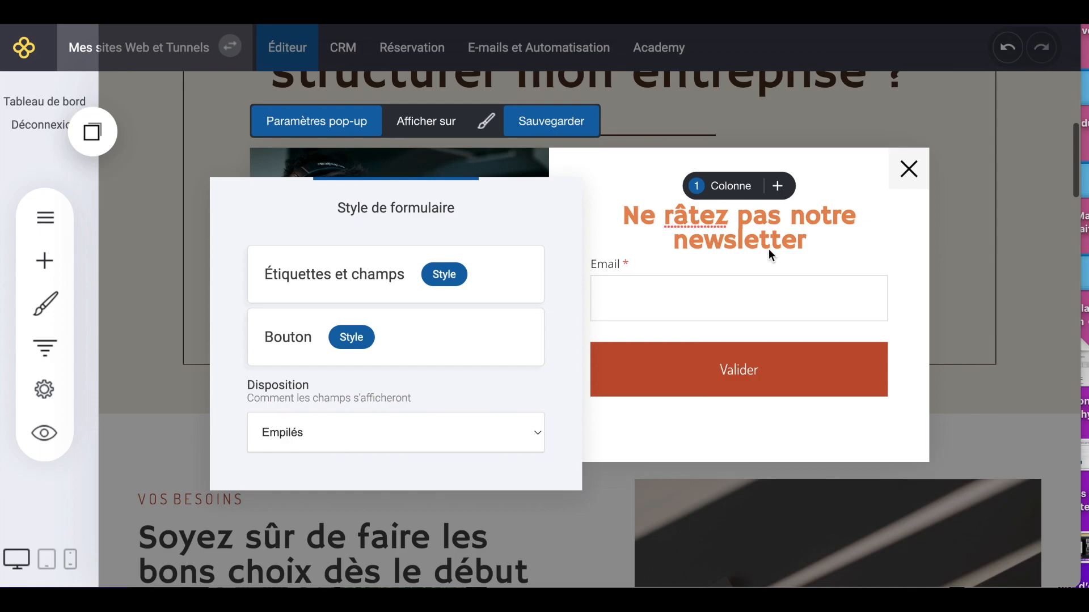
{"action": "left_click", "coordinate": [768, 250]}
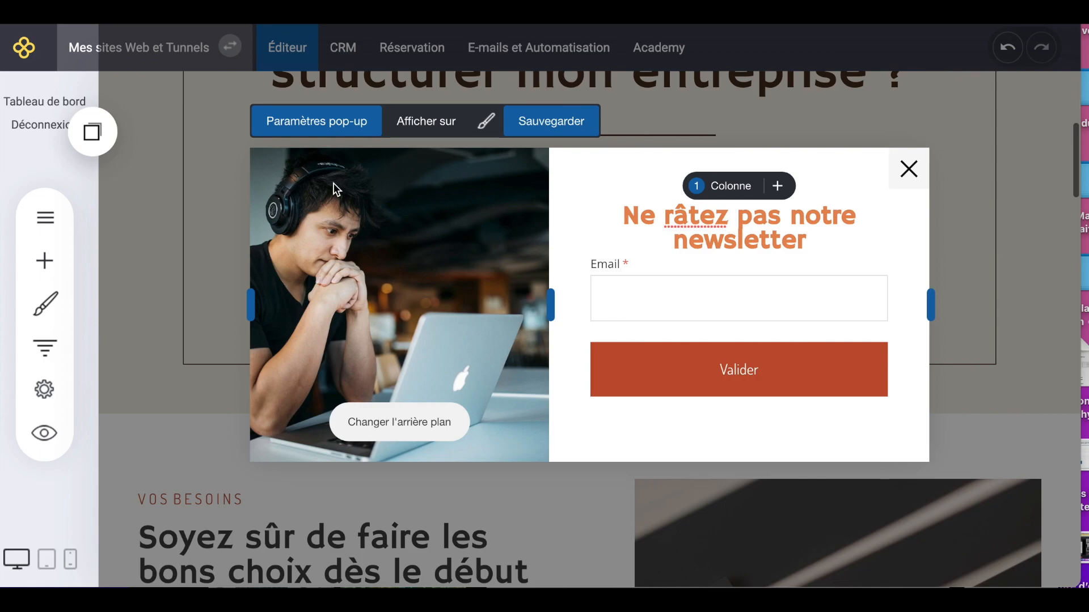
Try the corner, full-screen, top-banner and bottom-banner positions in the pop-up settings, and return the pop-up to the centred position
{"action": "left_click", "coordinate": [337, 130]}
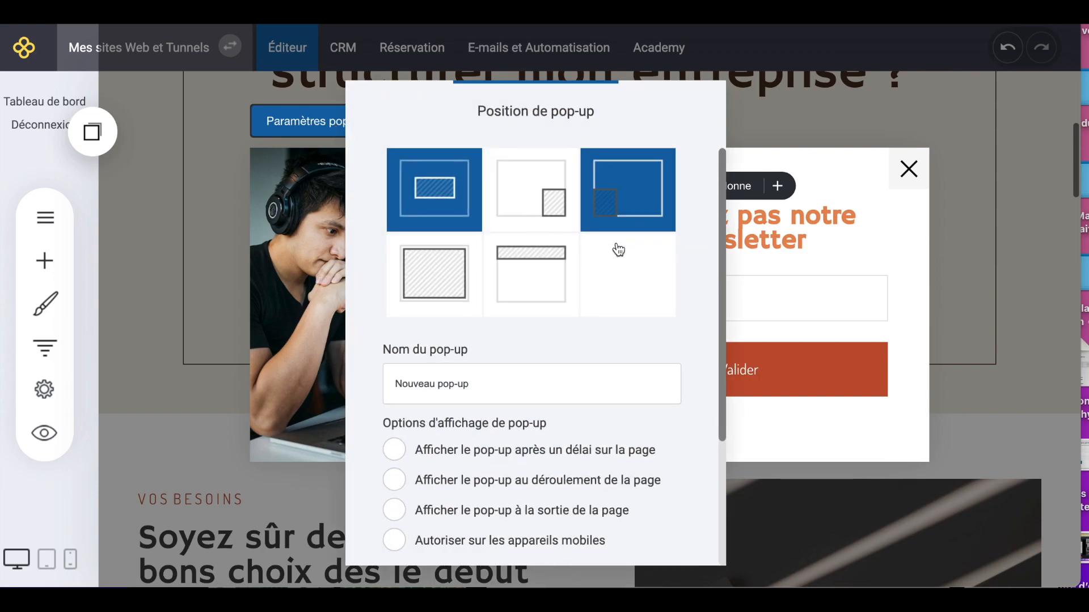
{"action": "left_click", "coordinate": [525, 203]}
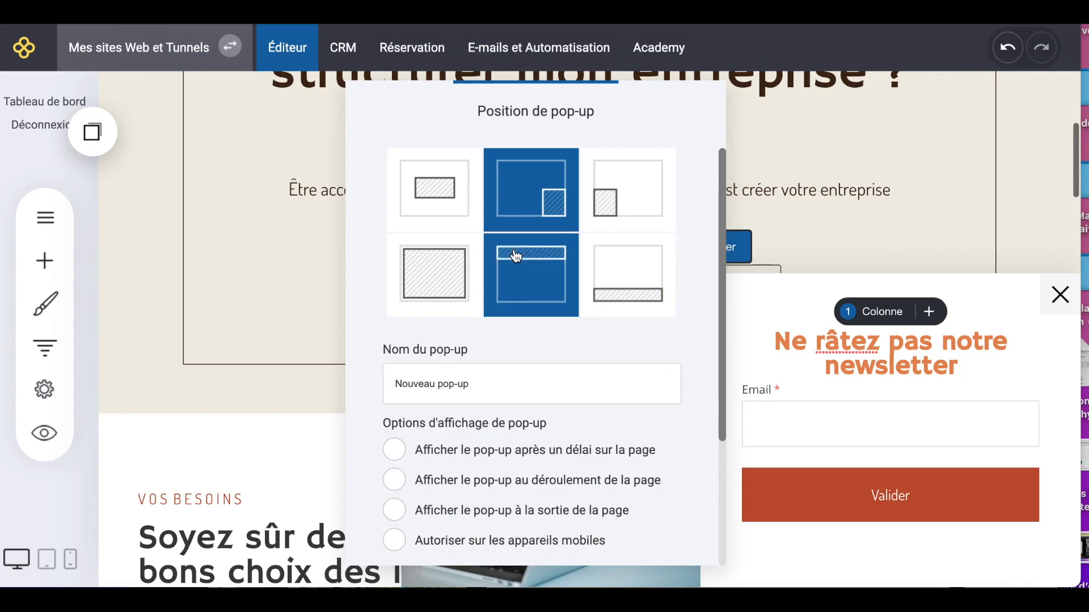
{"action": "left_click", "coordinate": [421, 294]}
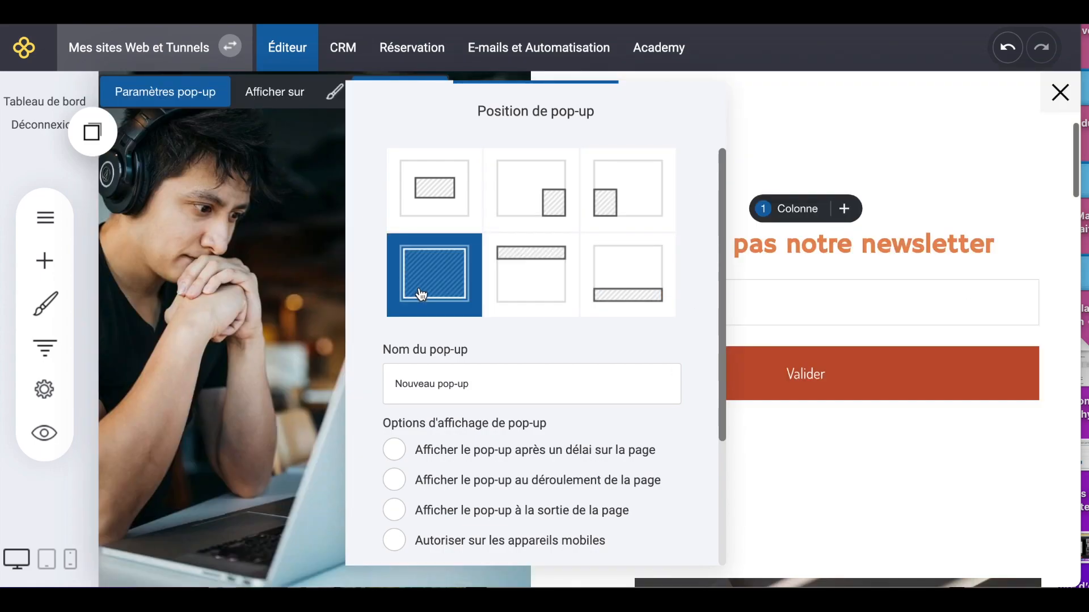
{"action": "left_click", "coordinate": [554, 276]}
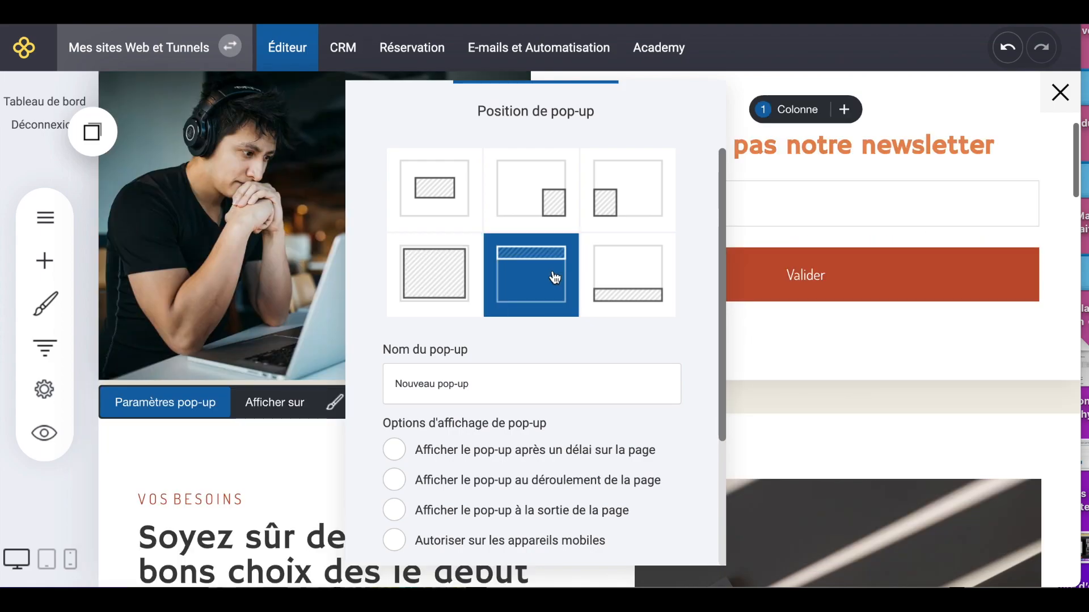
{"action": "left_click", "coordinate": [624, 286]}
{"action": "left_click", "coordinate": [531, 193]}
{"action": "left_click", "coordinate": [627, 195]}
{"action": "left_click", "coordinate": [449, 212]}
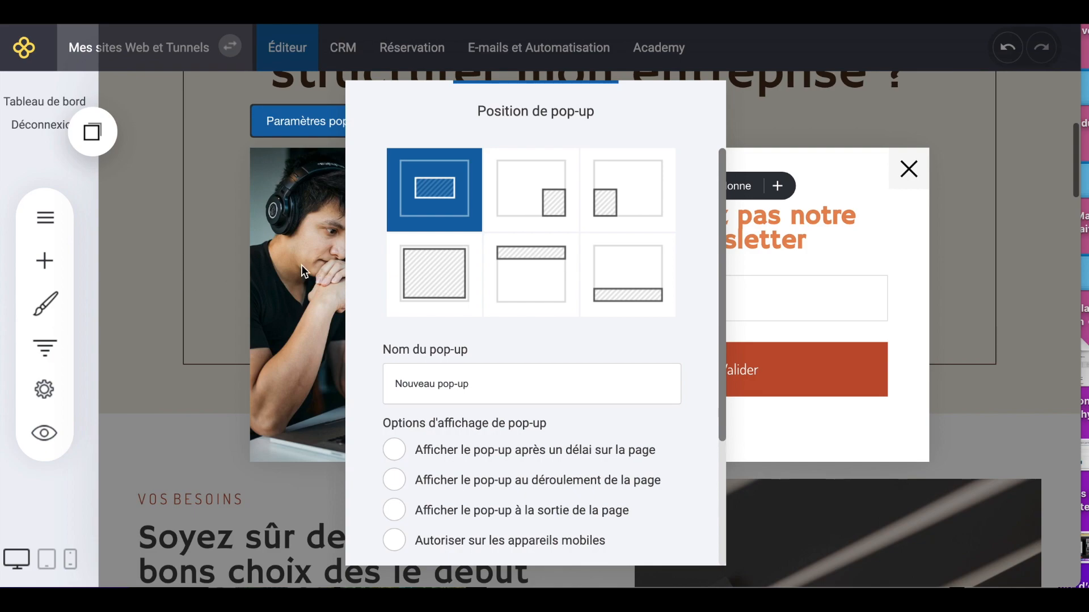
Rename the pop-up as Newsletter
{"action": "left_click_drag", "start_coordinate": [503, 383], "coordinate": [372, 386]}
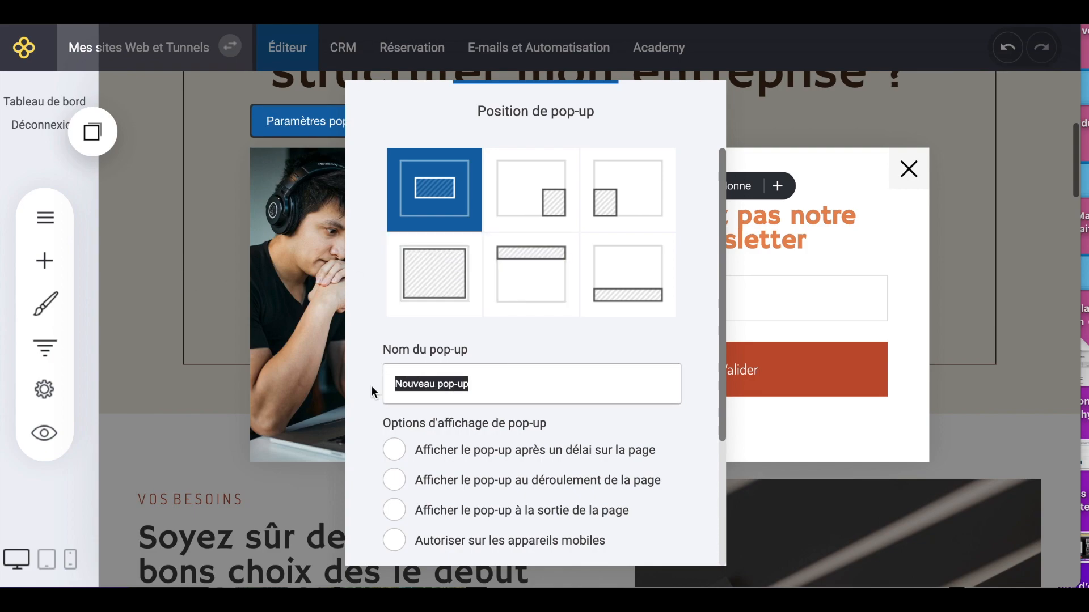
{"action": "key", "text": "BackSpace"}
{"action": "type", "text": "M"}
{"action": "key", "text": "BackSpace"}
{"action": "type", "text": "Newsletter"}
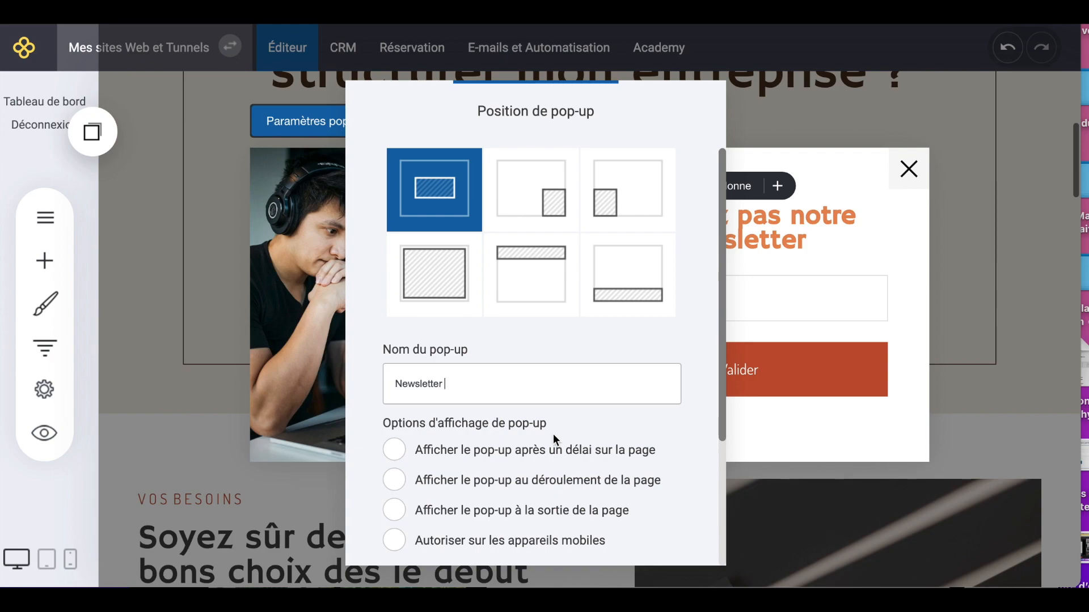
Enable displaying the pop-up after a delay on the page, on page scroll and on page exit
{"action": "left_click", "coordinate": [461, 450]}
{"action": "left_click", "coordinate": [399, 457]}
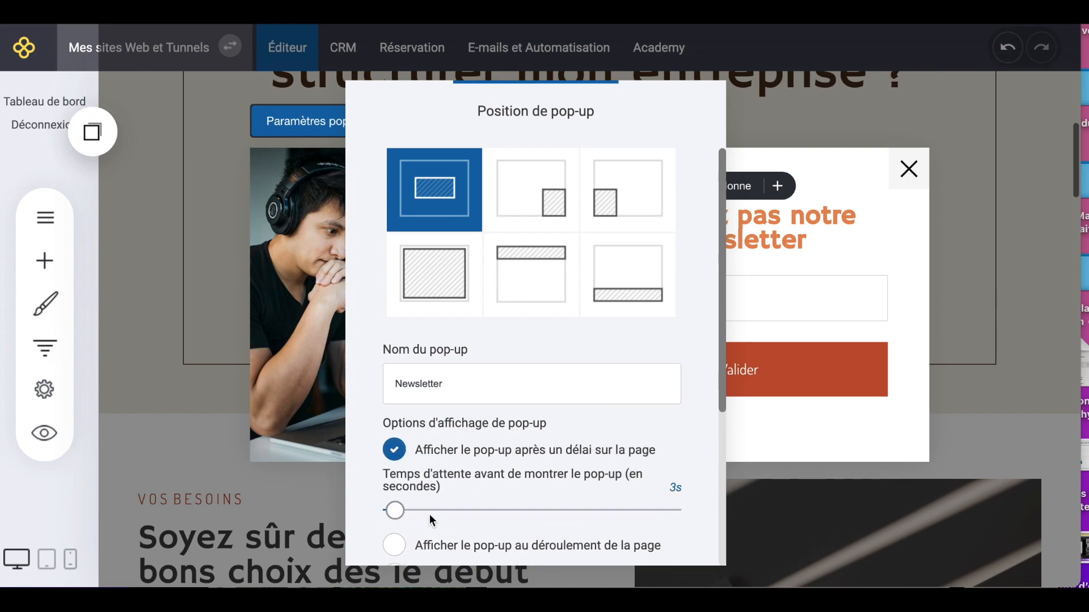
{"action": "scroll", "coordinate": [467, 426], "scroll_direction": "down", "scroll_amount": 5}
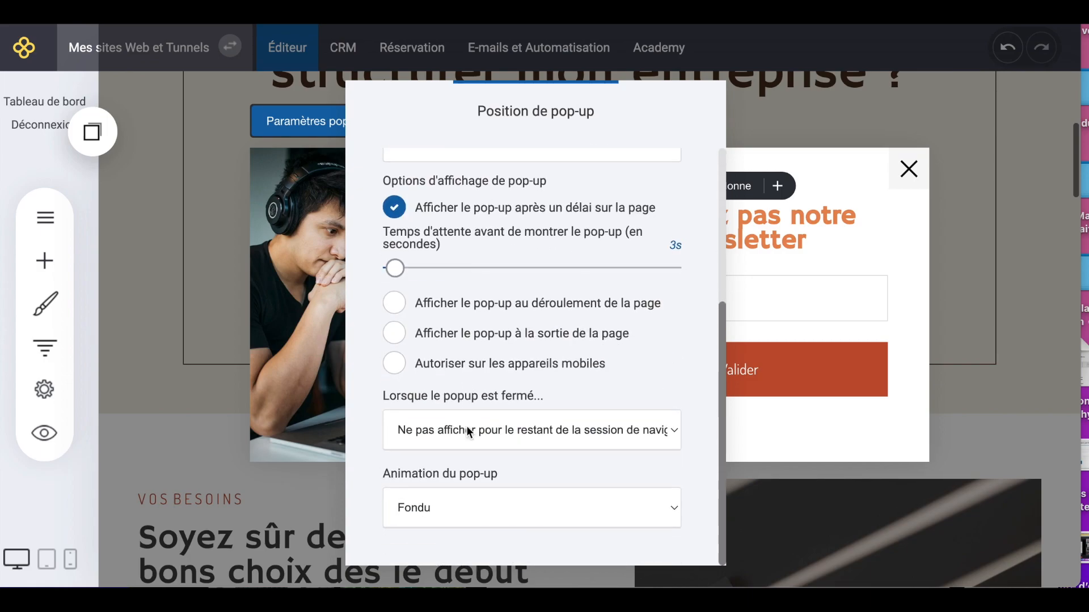
{"action": "left_click", "coordinate": [399, 304]}
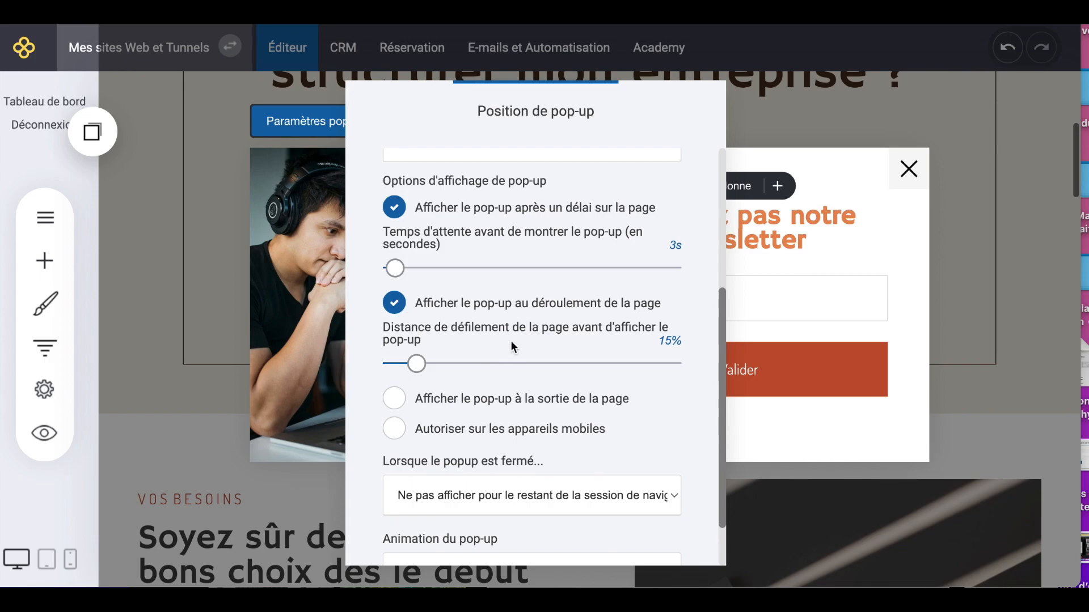
{"action": "left_click", "coordinate": [395, 400]}
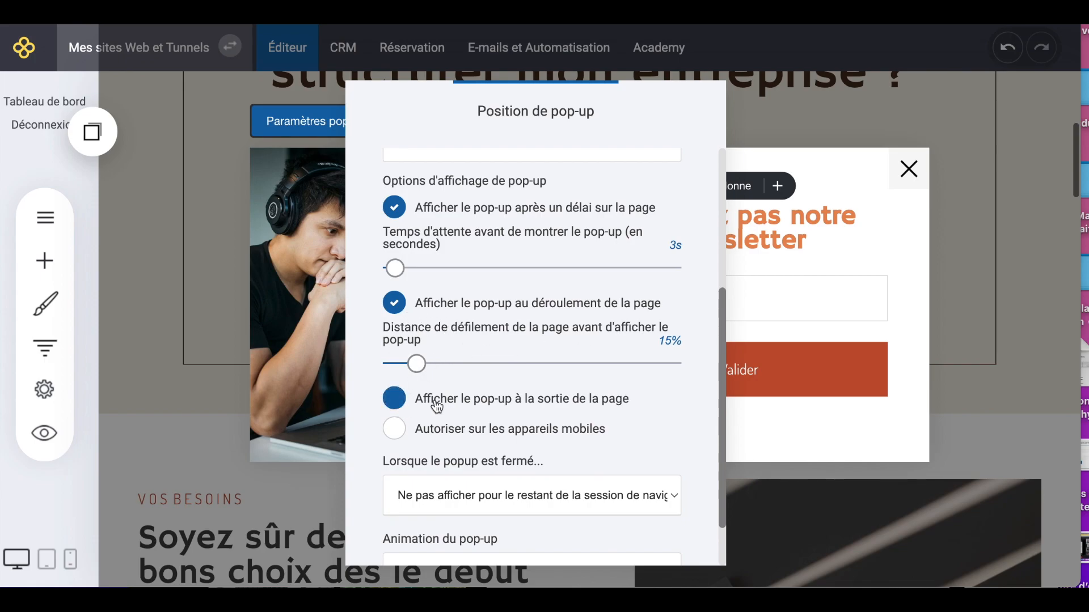